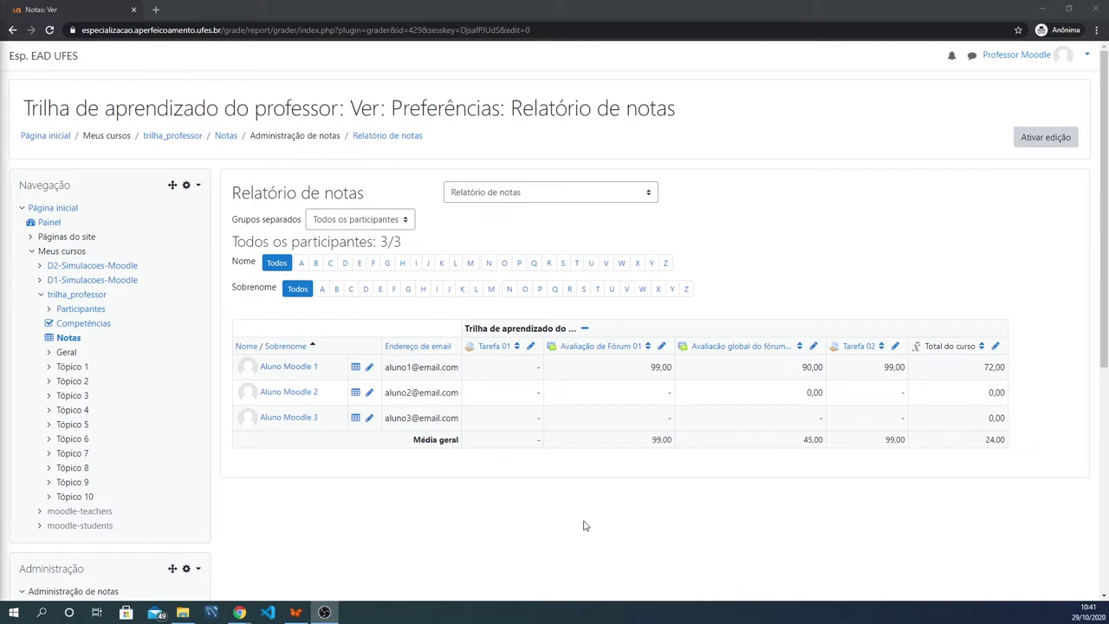
Step: Turn on editing in the grader report, set the first student's course total to 73 and save the changes
{"action": "left_click", "coordinate": [1046, 138]}
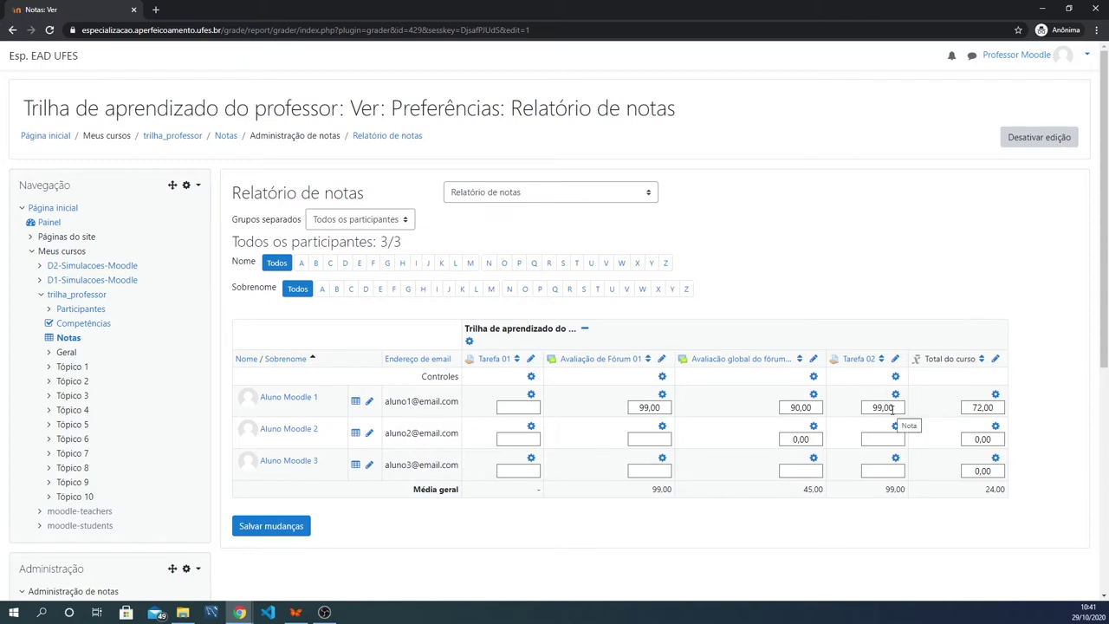
{"action": "left_click", "coordinate": [983, 406]}
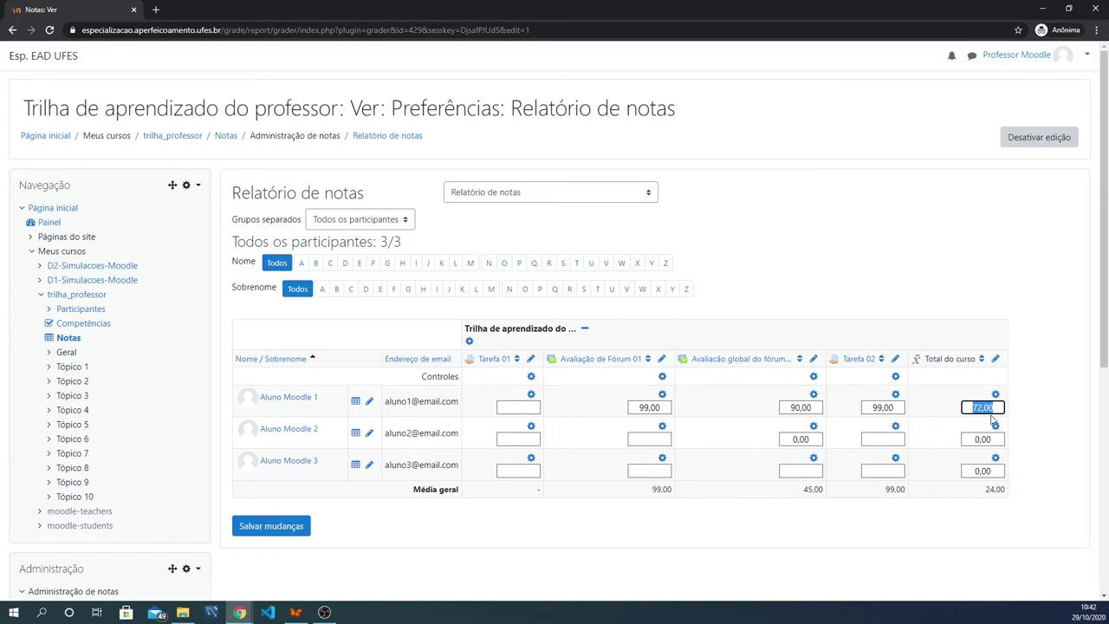
{"action": "left_click", "coordinate": [897, 408]}
{"action": "left_click", "coordinate": [988, 407]}
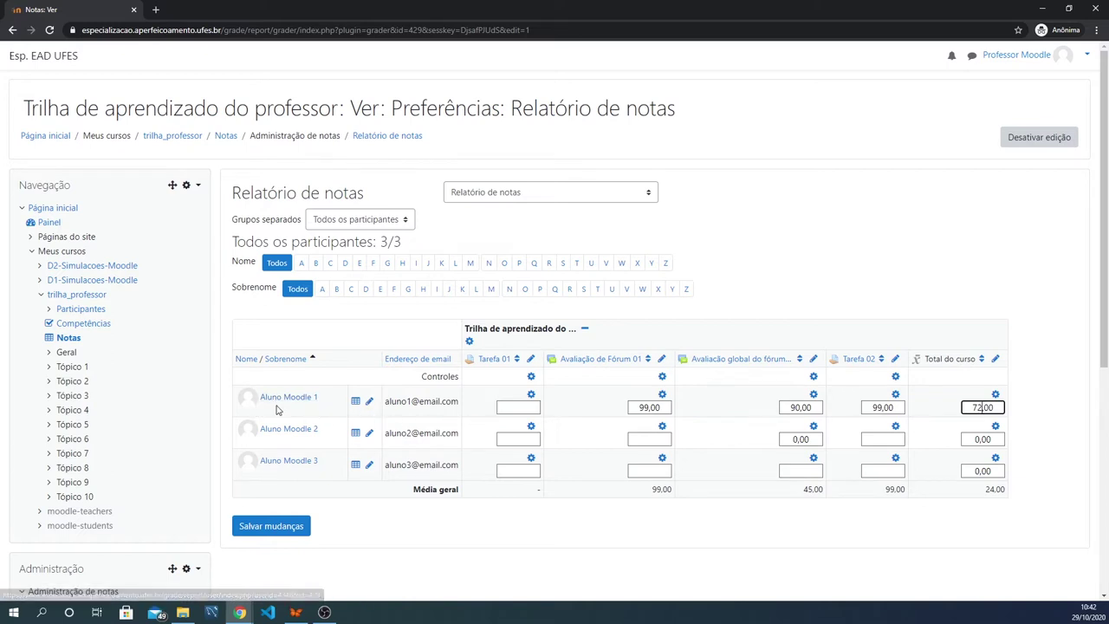
{"action": "double_click", "coordinate": [982, 407]}
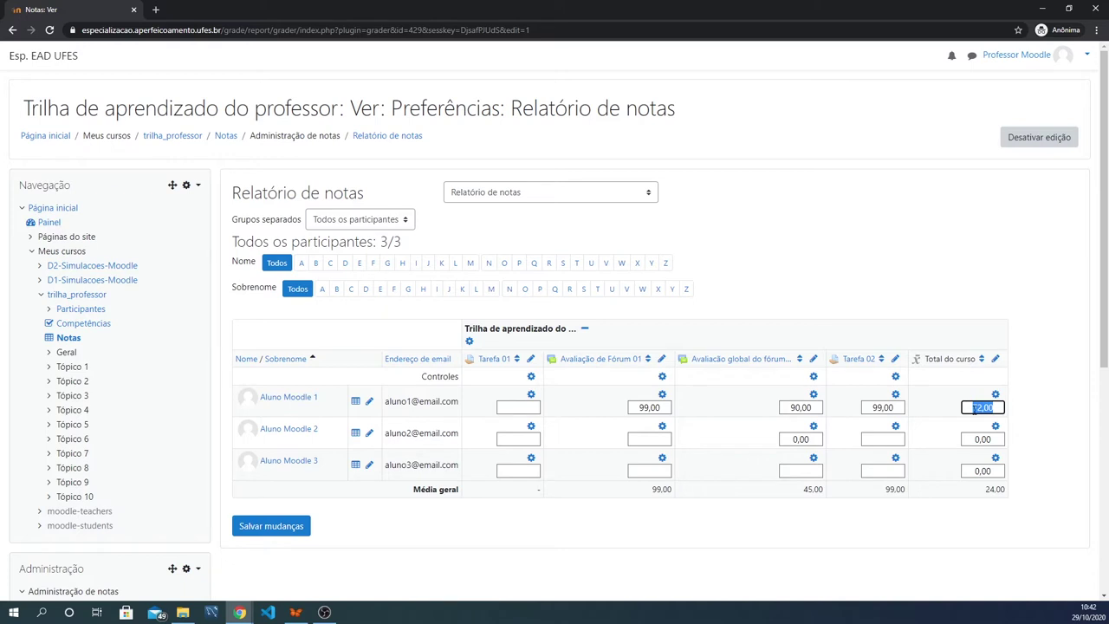
{"action": "type", "text": "73"}
{"action": "left_click", "coordinate": [284, 532]}
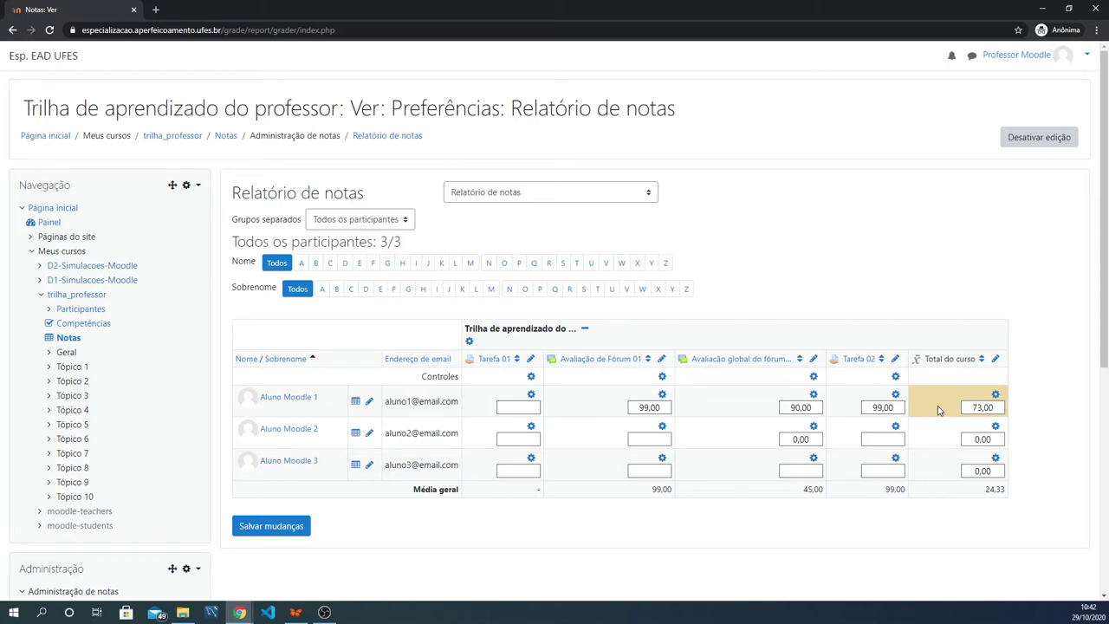
Step: Remove the override (Sobreposto) from the first student's course total, save it, and turn off editing of the grader report
{"action": "left_click", "coordinate": [996, 395]}
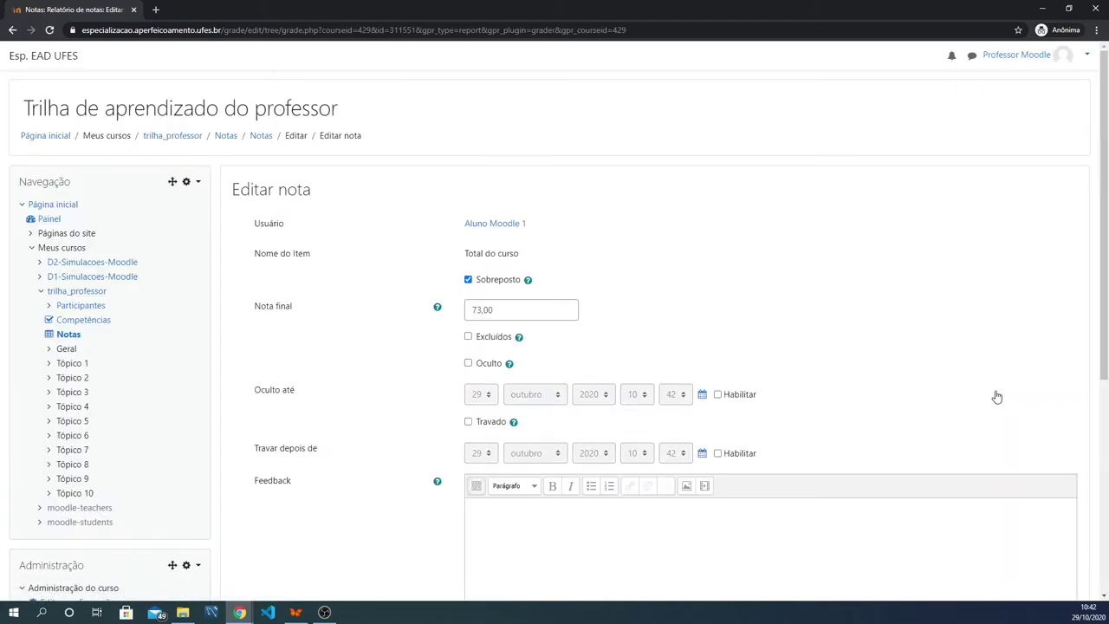
{"action": "double_click", "coordinate": [496, 309]}
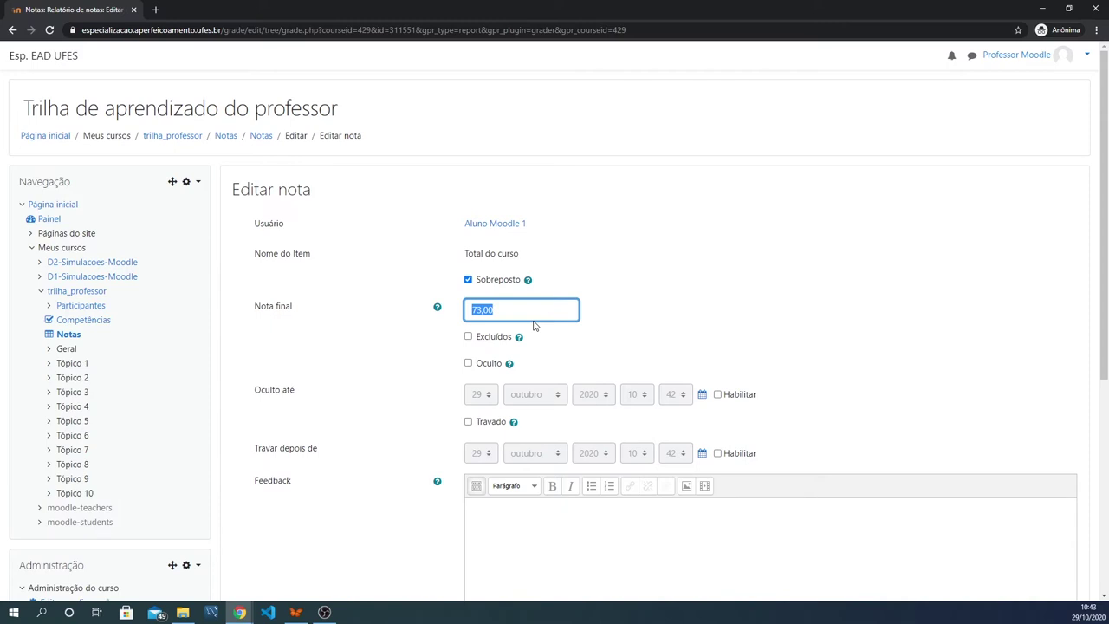
{"action": "left_click", "coordinate": [469, 280]}
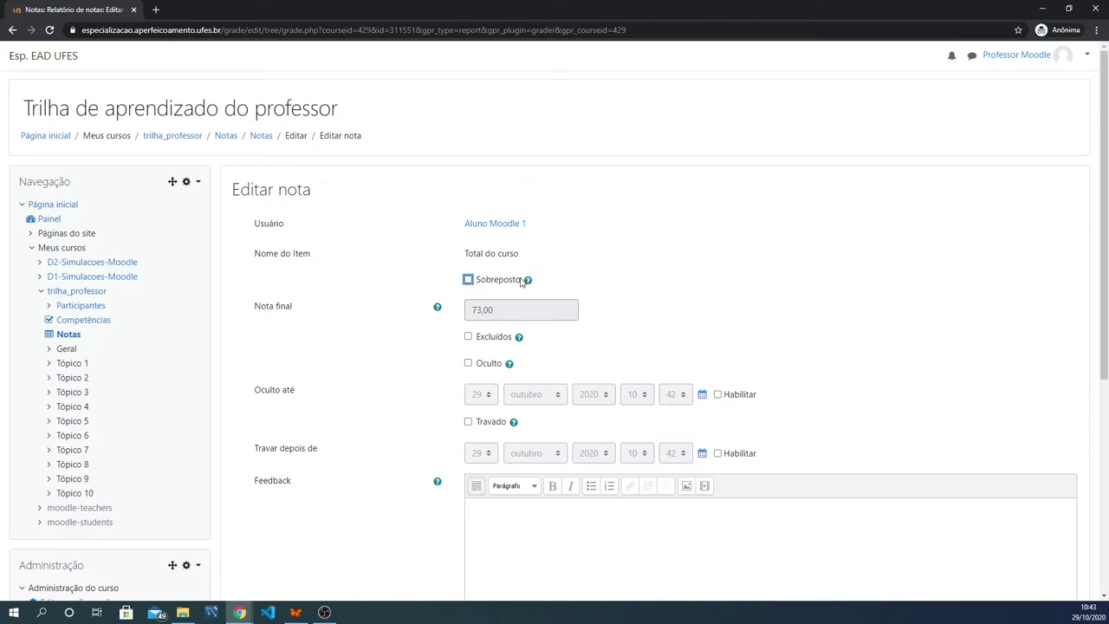
{"action": "scroll", "coordinate": [716, 297], "scroll_direction": "down", "scroll_amount": 4}
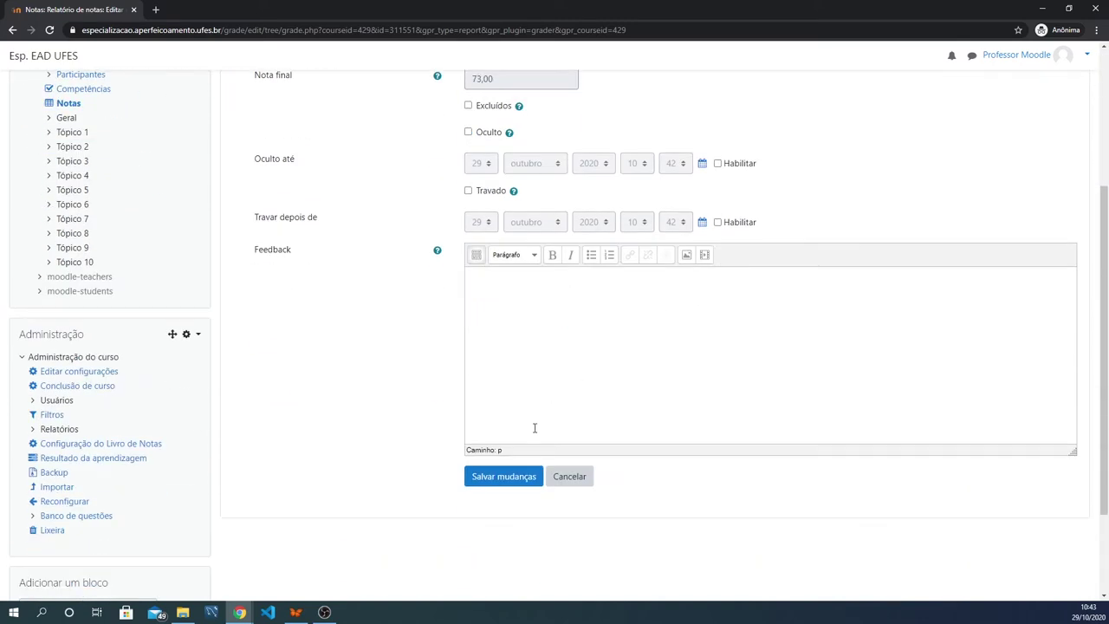
{"action": "left_click", "coordinate": [503, 477]}
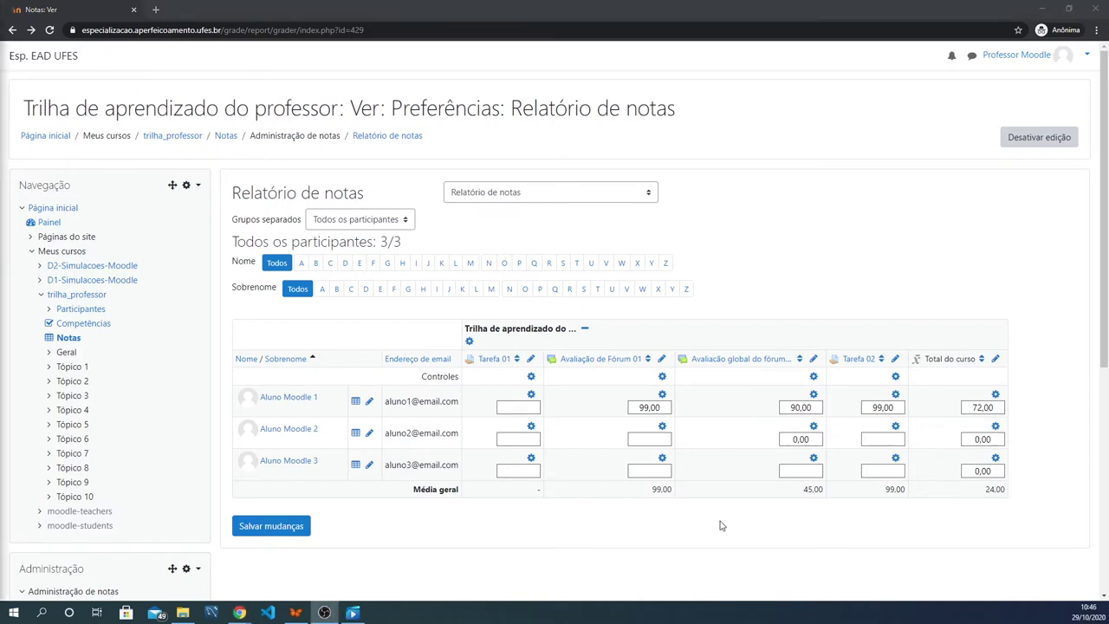
{"action": "left_click", "coordinate": [1048, 139]}
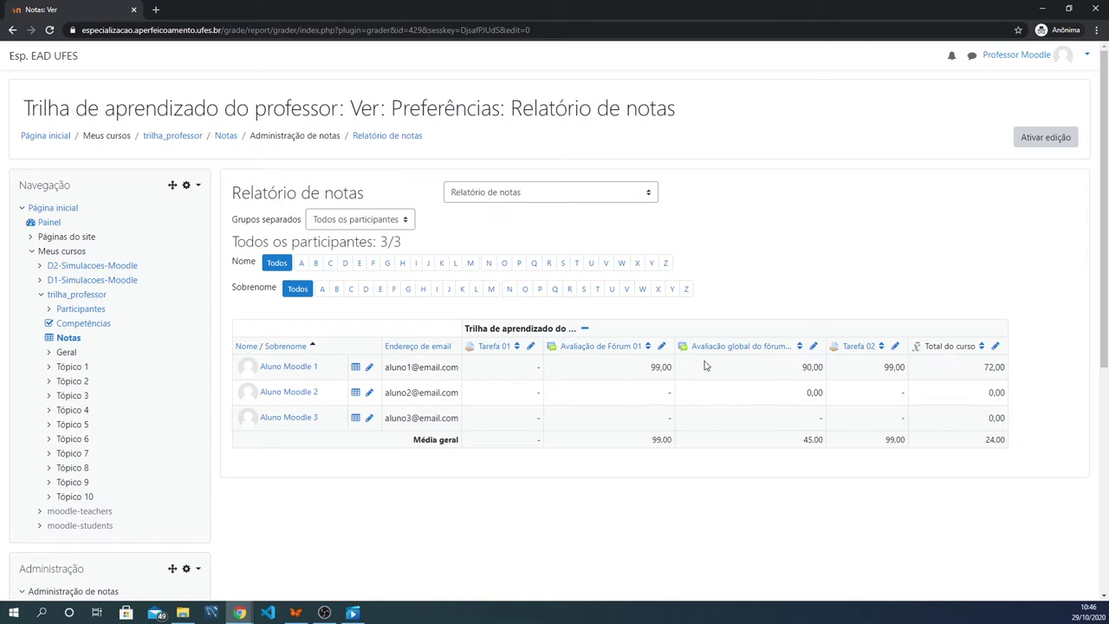
Step: In the first student's single view, override the course total with a grade of 80 and save it
{"action": "key", "text": "alt+Tab"}
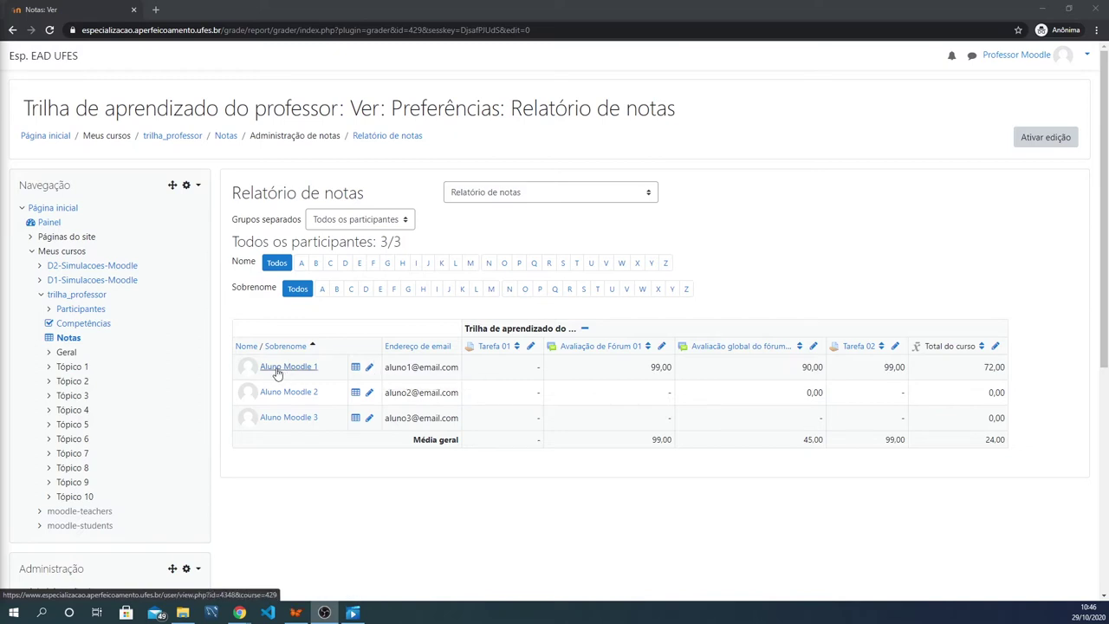
{"action": "left_click", "coordinate": [369, 370]}
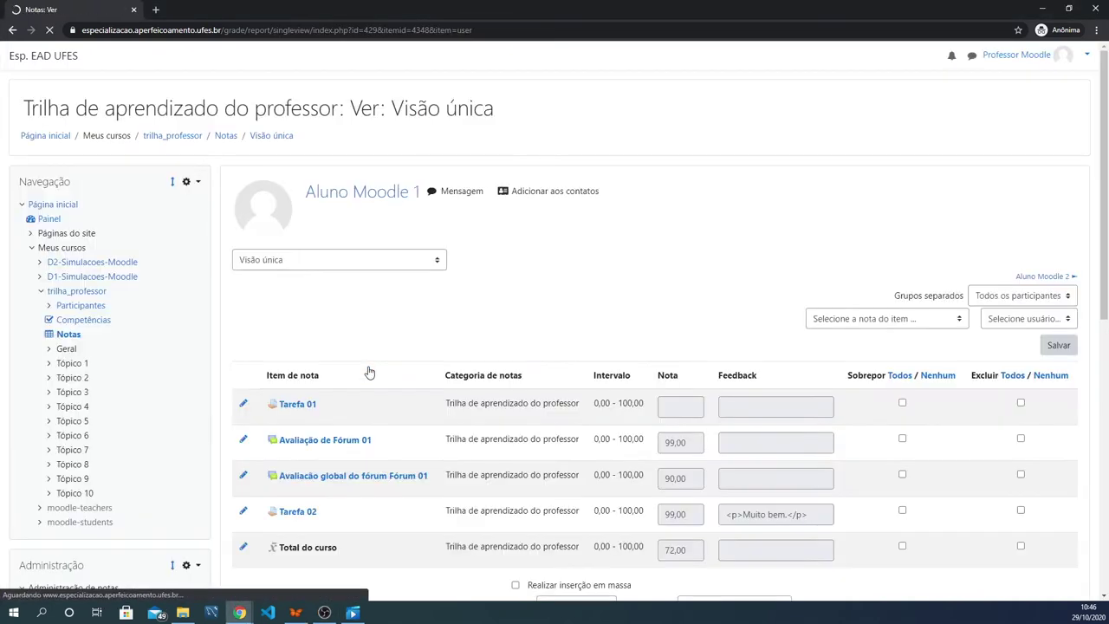
{"action": "scroll", "coordinate": [520, 314], "scroll_direction": "down", "scroll_amount": 1}
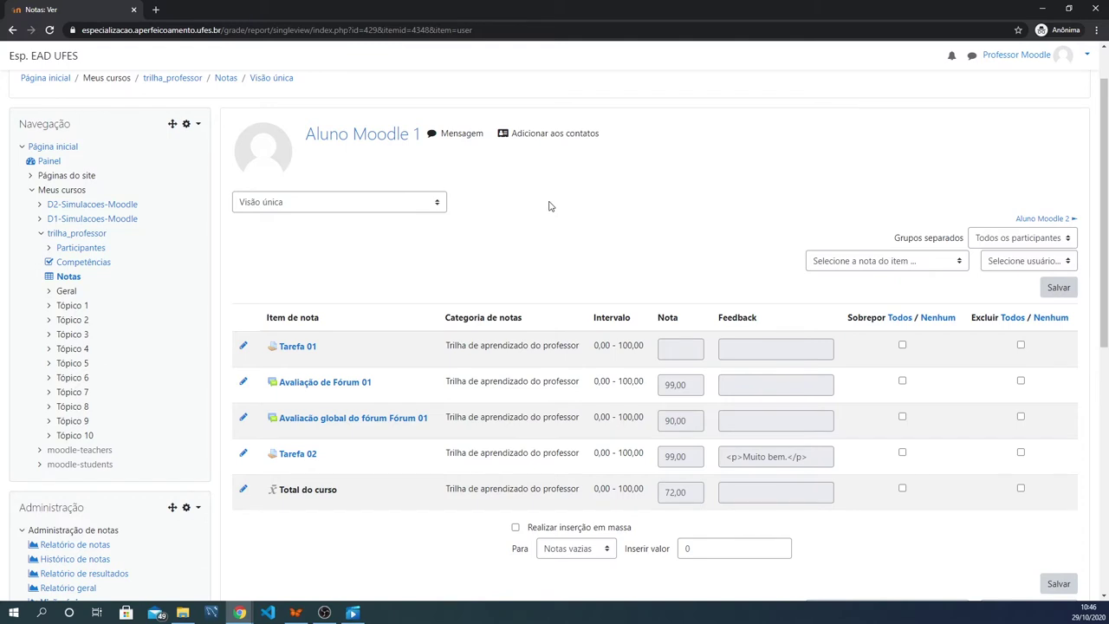
{"action": "scroll", "coordinate": [903, 318], "scroll_direction": "down", "scroll_amount": 1}
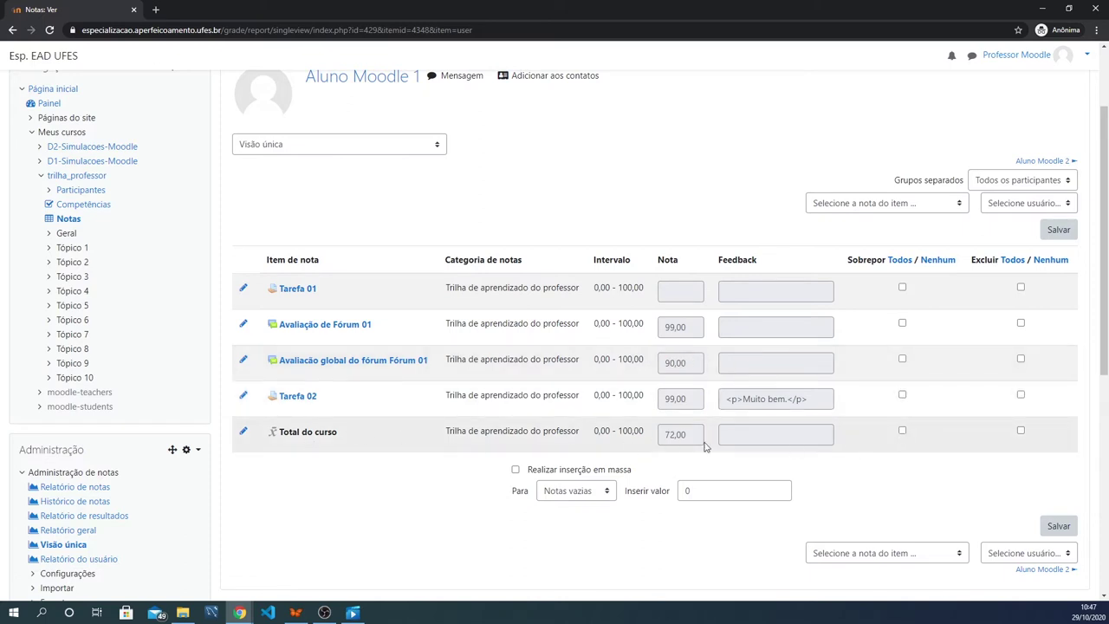
{"action": "left_click", "coordinate": [903, 432]}
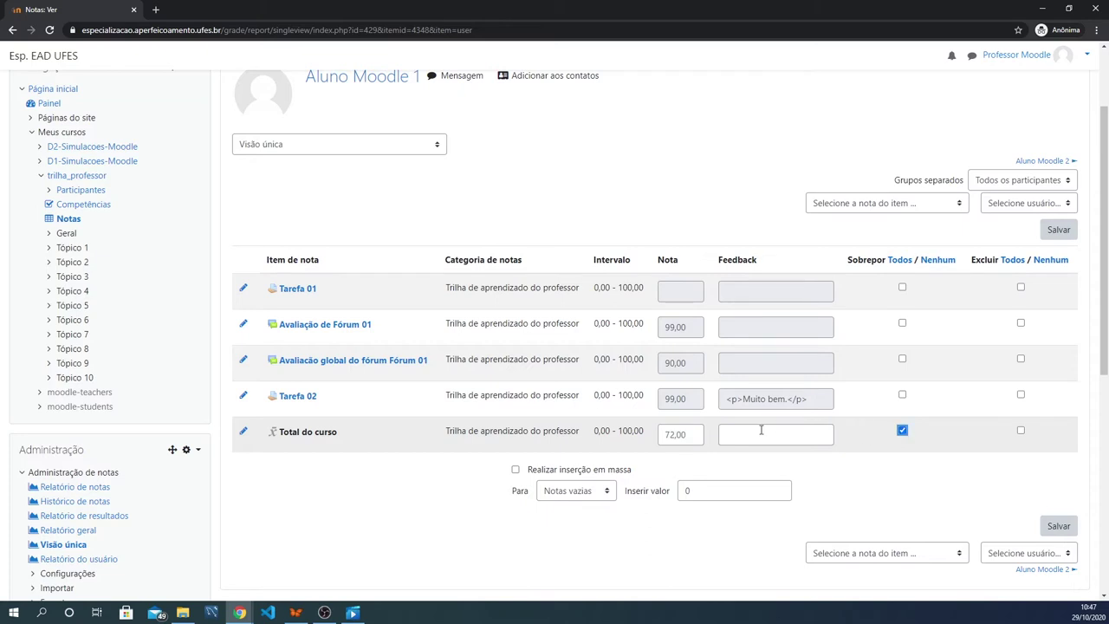
{"action": "double_click", "coordinate": [678, 436]}
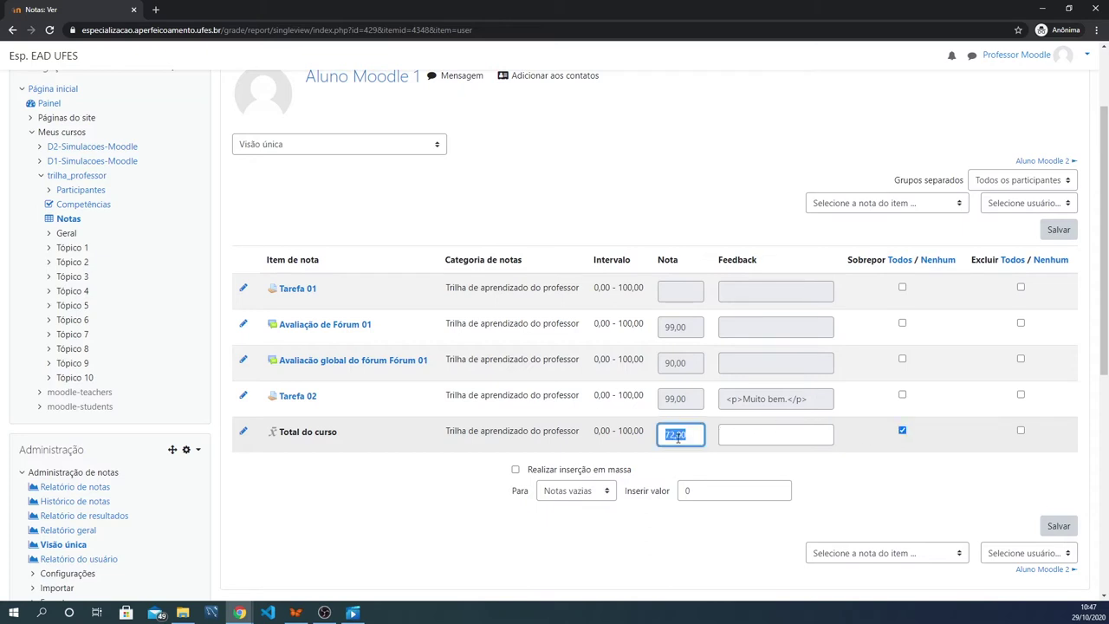
{"action": "type", "text": "80"}
{"action": "left_click", "coordinate": [1059, 526]}
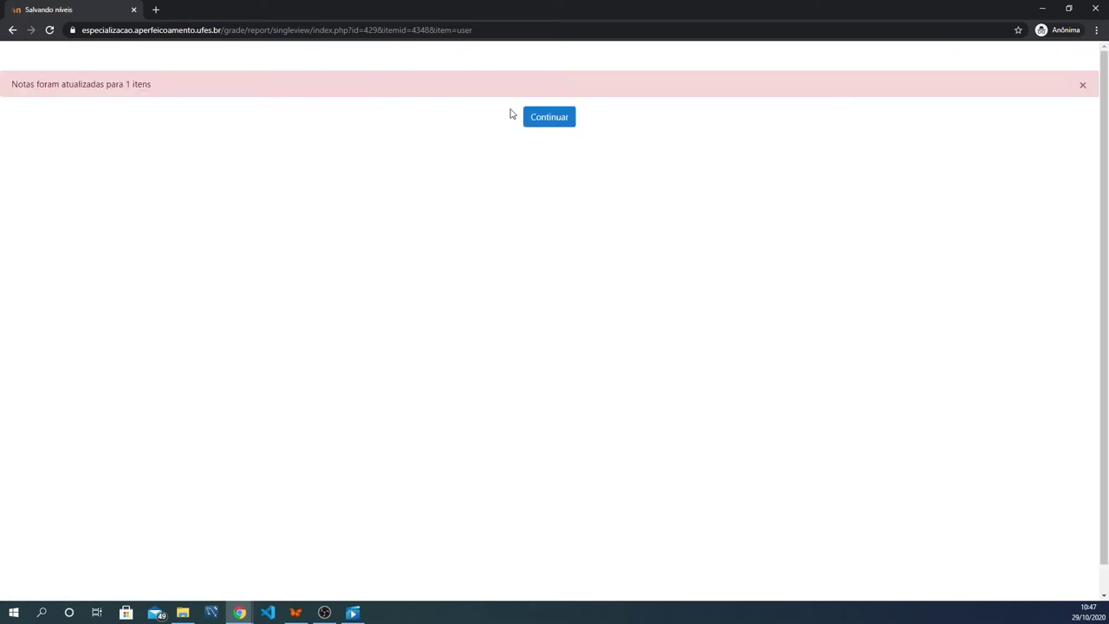
{"action": "left_click", "coordinate": [543, 117]}
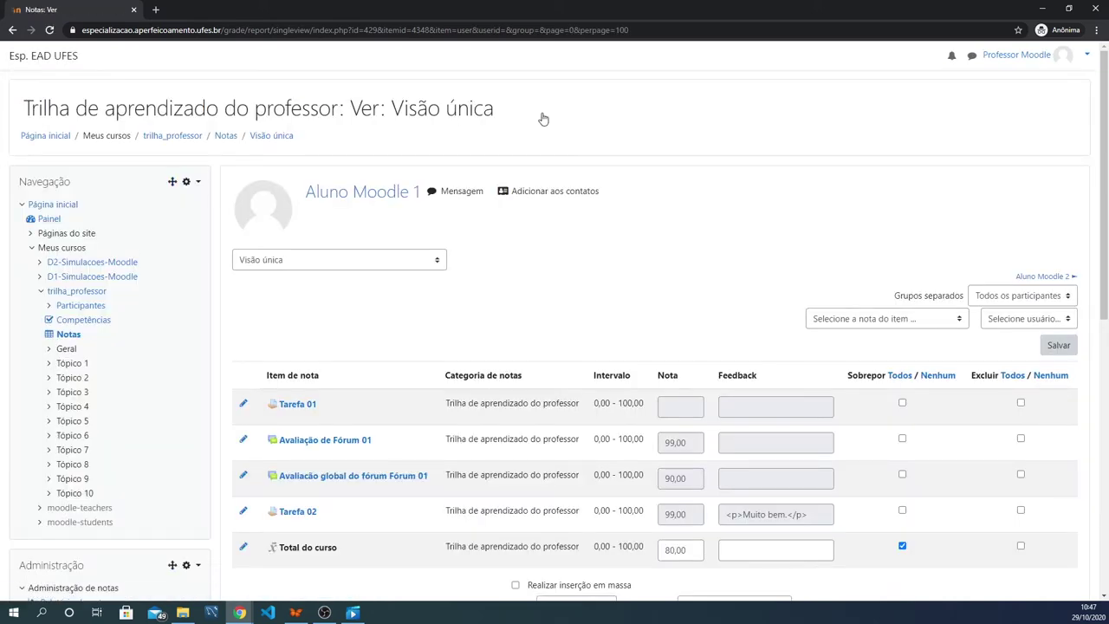
Step: Clear the course total's override in the first student's single view and save the grades
{"action": "scroll", "coordinate": [683, 435], "scroll_direction": "down", "scroll_amount": 2}
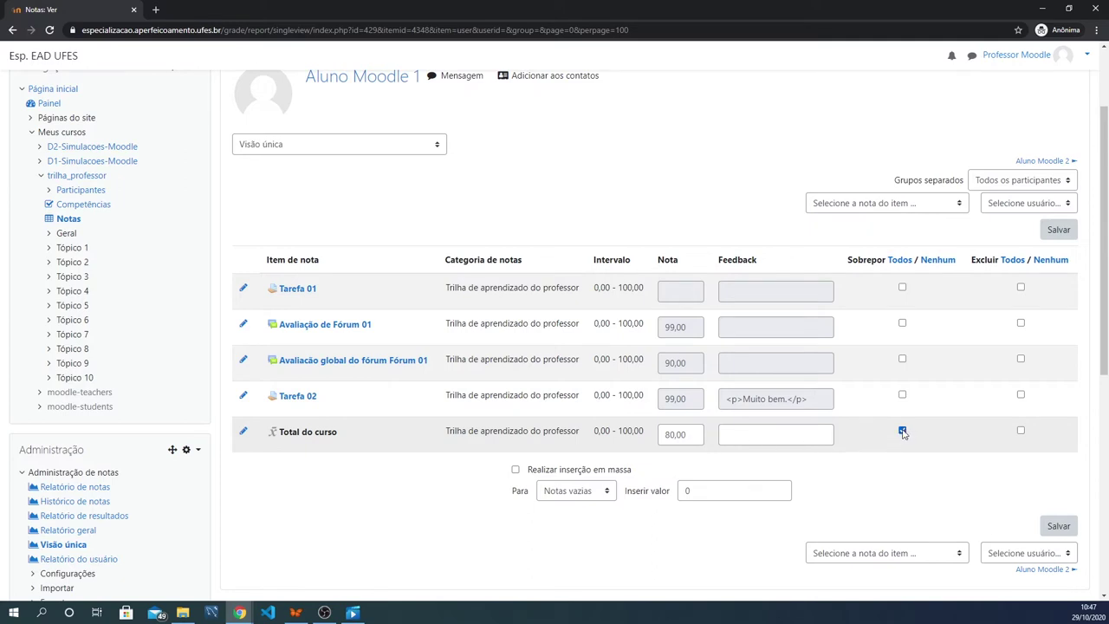
{"action": "left_click", "coordinate": [902, 431]}
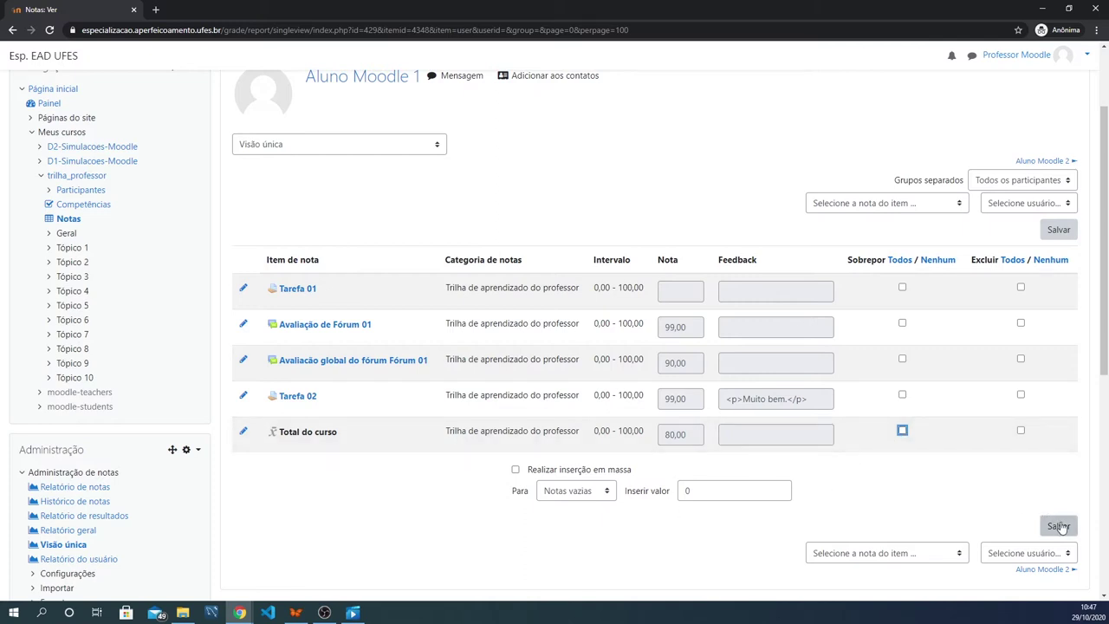
{"action": "left_click", "coordinate": [1058, 526]}
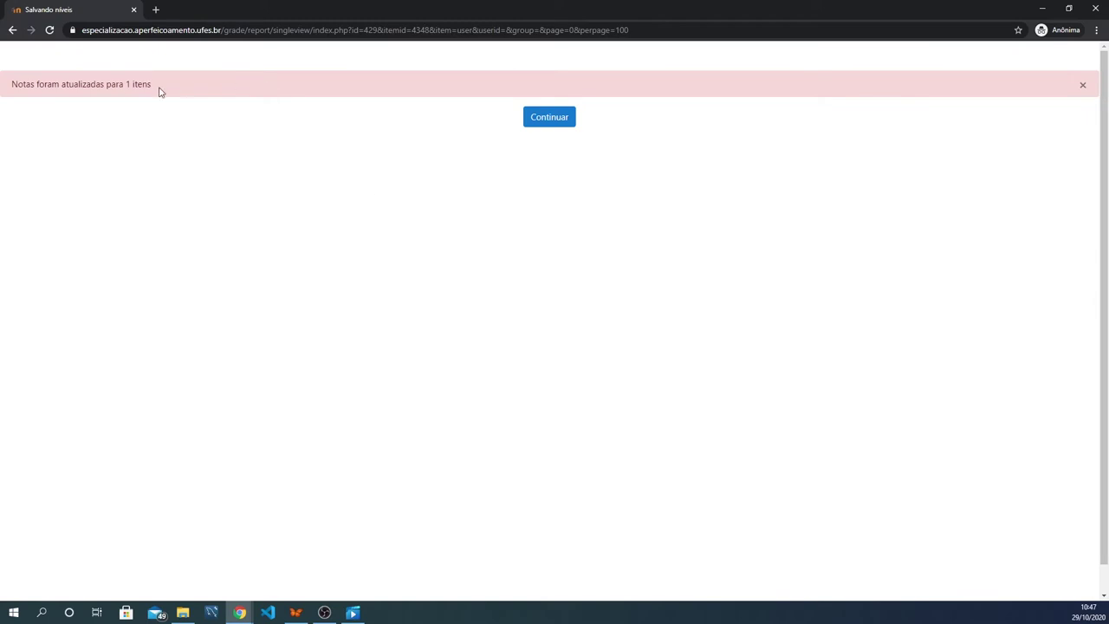
{"action": "left_click", "coordinate": [554, 128]}
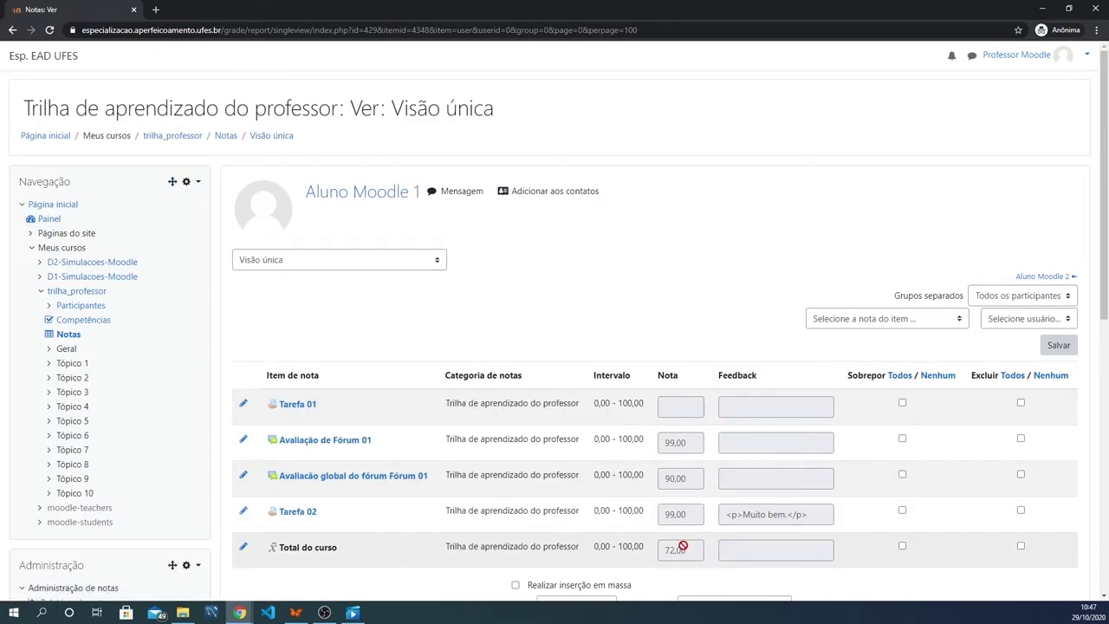
{"action": "scroll", "coordinate": [683, 546], "scroll_direction": "down", "scroll_amount": 2}
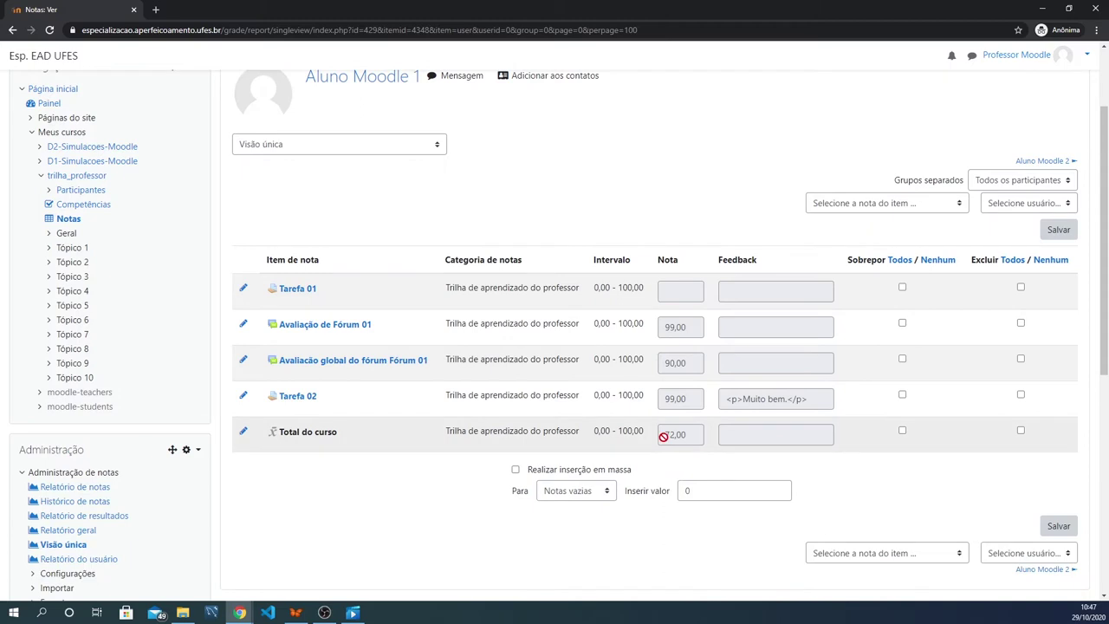
{"action": "scroll", "coordinate": [672, 432], "scroll_direction": "up", "scroll_amount": 2}
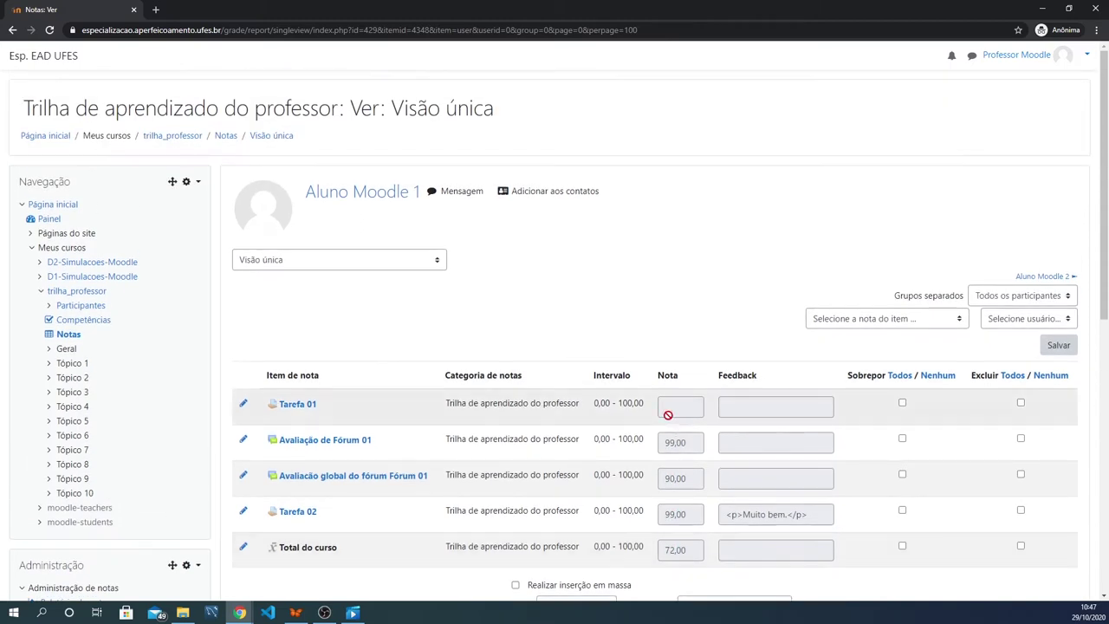
Step: Return to the grader report and open the gradebook setup (Configuração do Livro de Notas)
{"action": "left_click", "coordinate": [412, 262]}
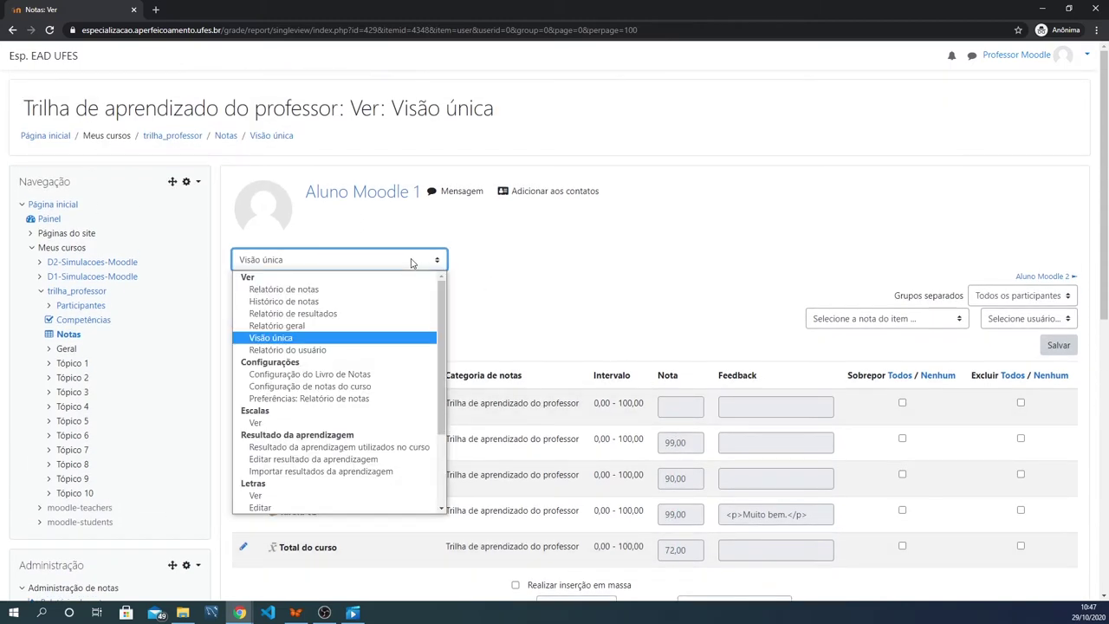
{"action": "left_click", "coordinate": [329, 291]}
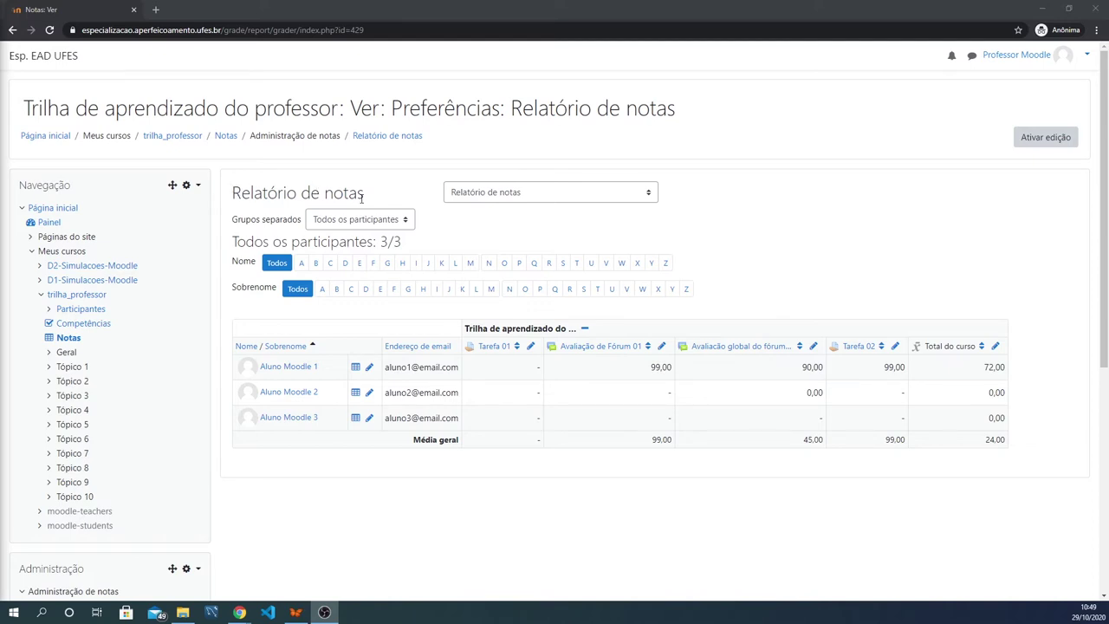
{"action": "left_click", "coordinate": [620, 198]}
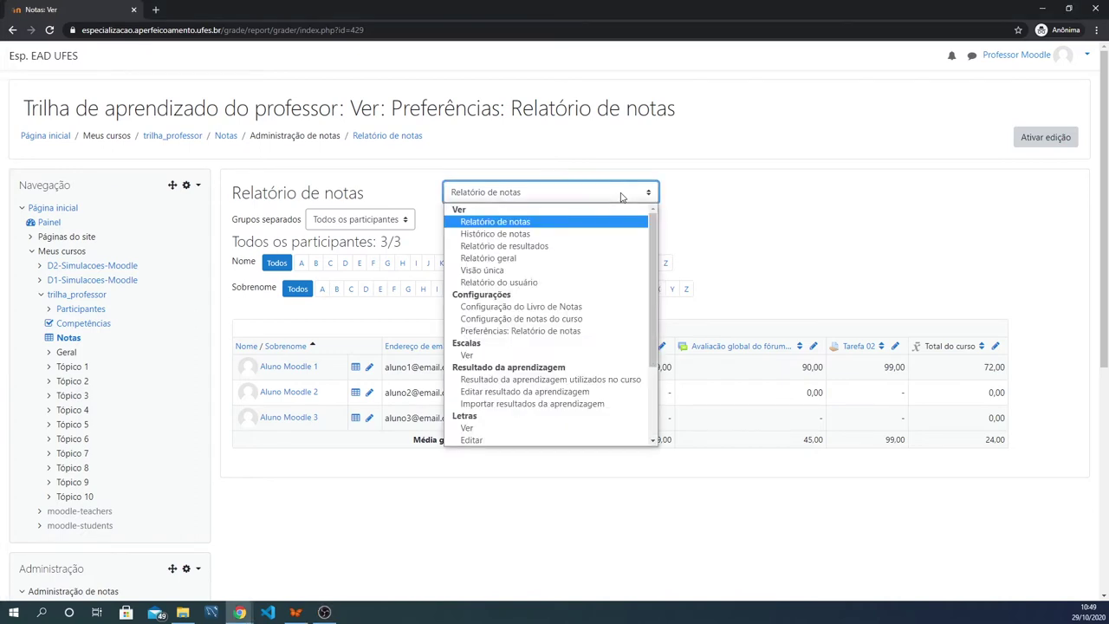
{"action": "left_click", "coordinate": [573, 307]}
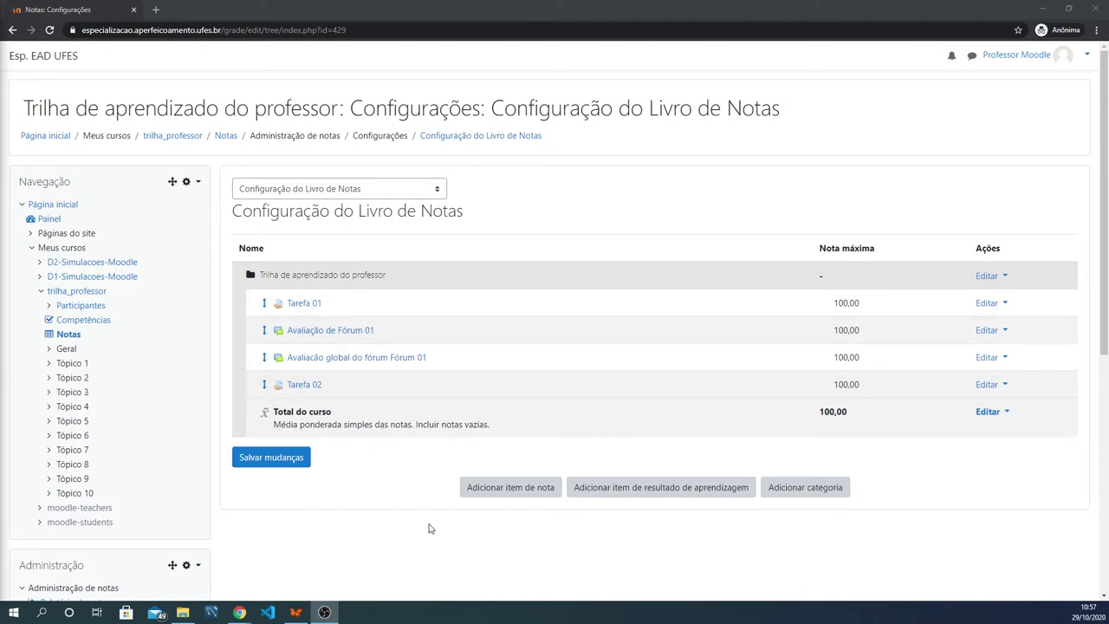
Step: Start a new grade category in the gradebook setup and name it "Fóruns"
{"action": "left_click", "coordinate": [821, 488]}
{"action": "left_click", "coordinate": [527, 225]}
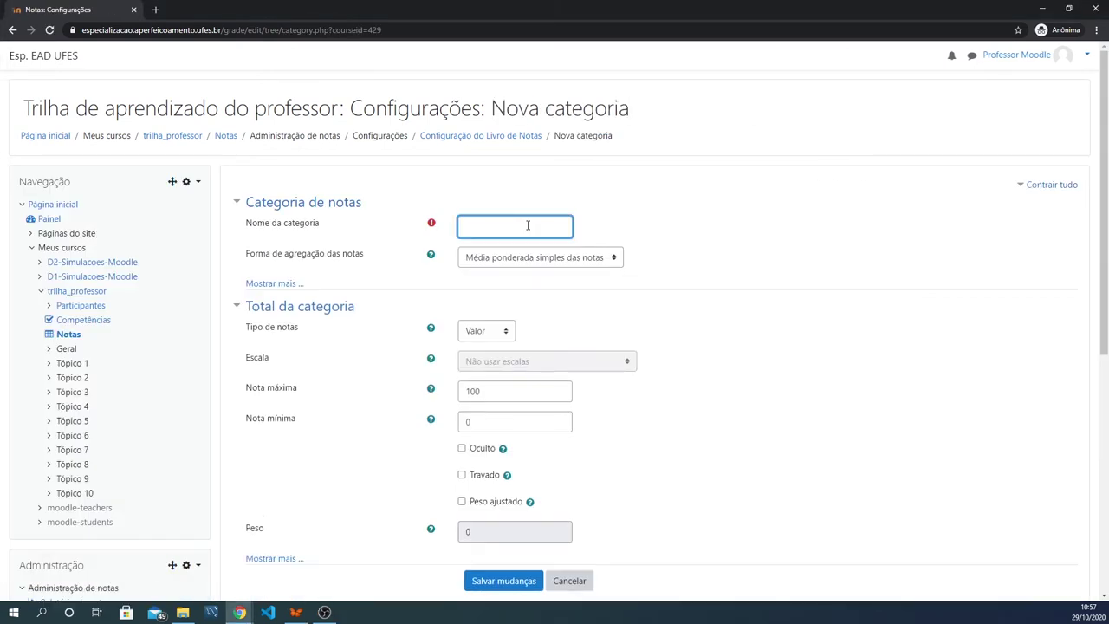
{"action": "type", "text": "F"}
{"action": "type", "text": "órum"}
{"action": "scroll", "coordinate": [485, 243], "scroll_direction": "down", "scroll_amount": 1}
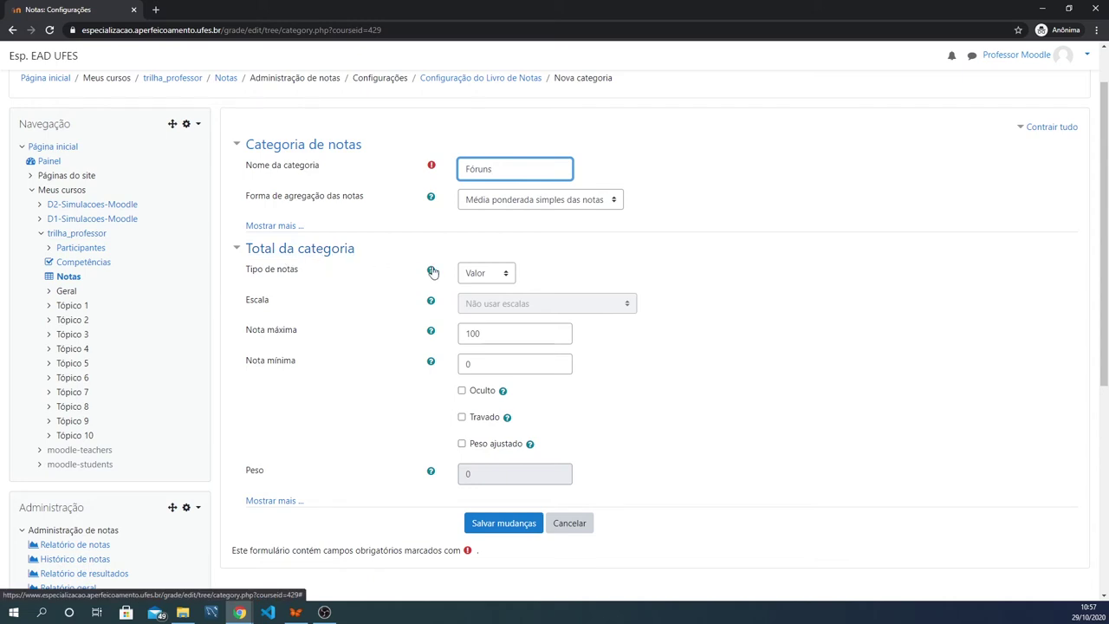
Step: Check the additional category total options, keep the maximum grade at 100, and save the new Fóruns category
{"action": "left_click", "coordinate": [491, 339]}
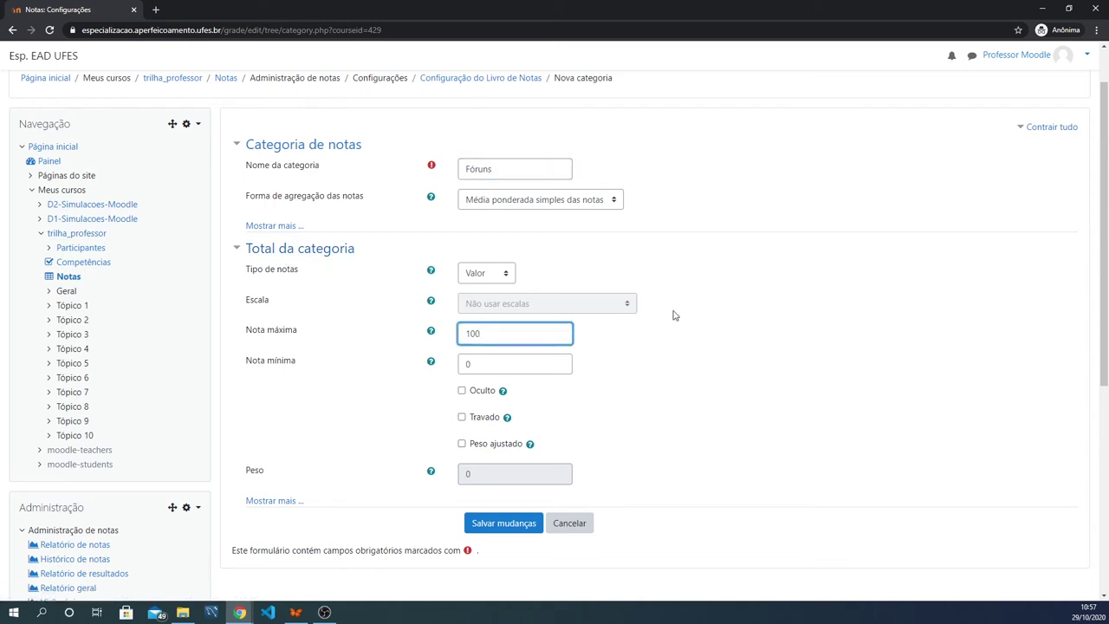
{"action": "scroll", "coordinate": [673, 315], "scroll_direction": "down", "scroll_amount": 2}
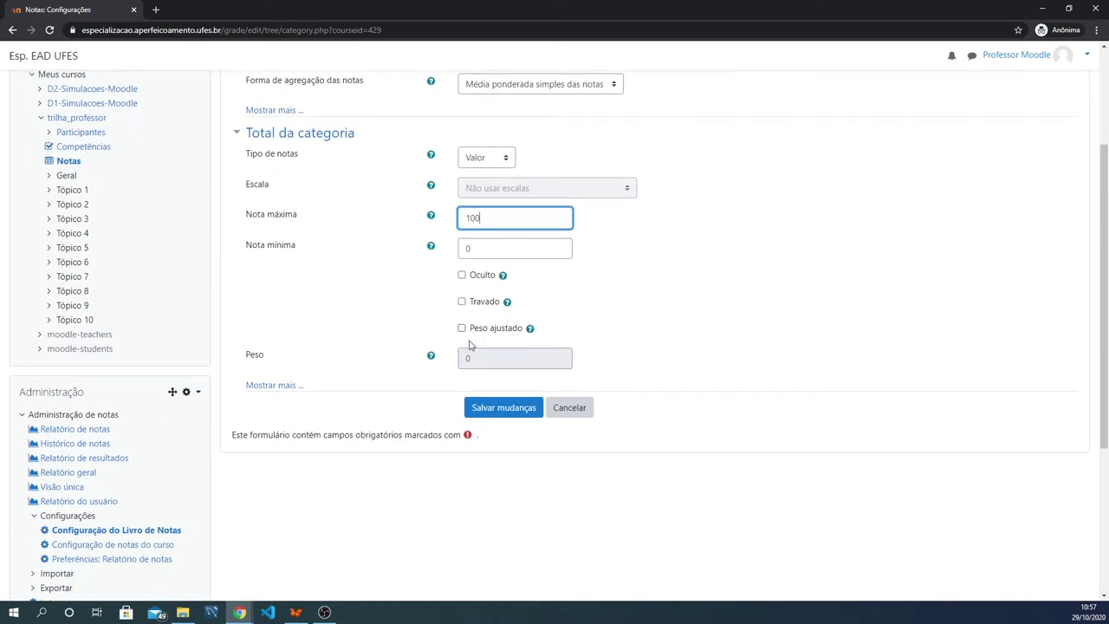
{"action": "left_click", "coordinate": [274, 385]}
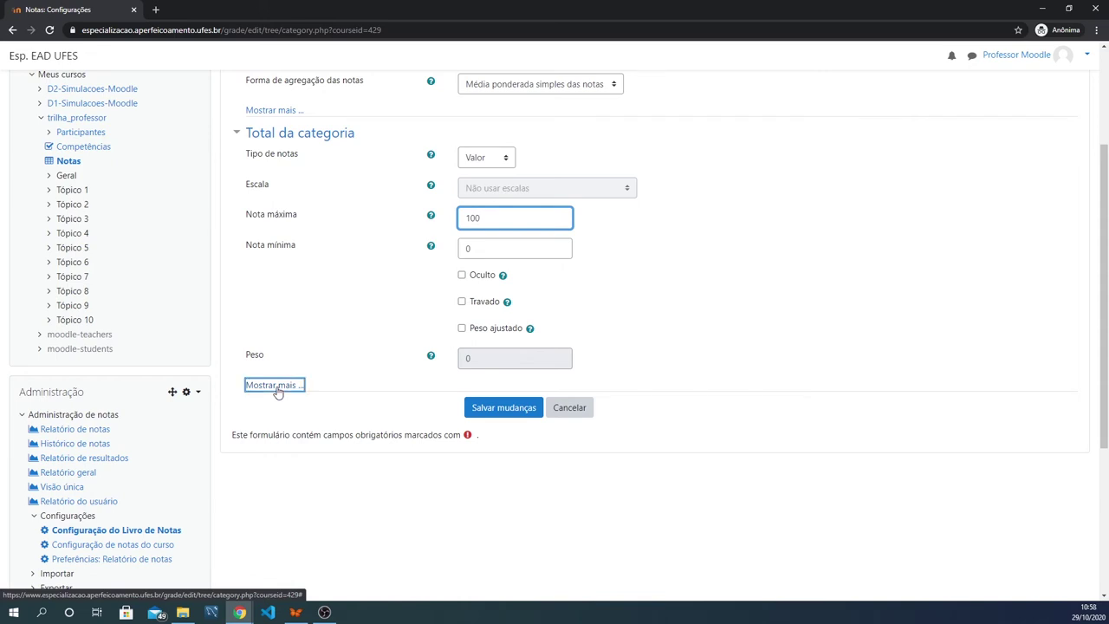
{"action": "scroll", "coordinate": [481, 294], "scroll_direction": "up", "scroll_amount": 2}
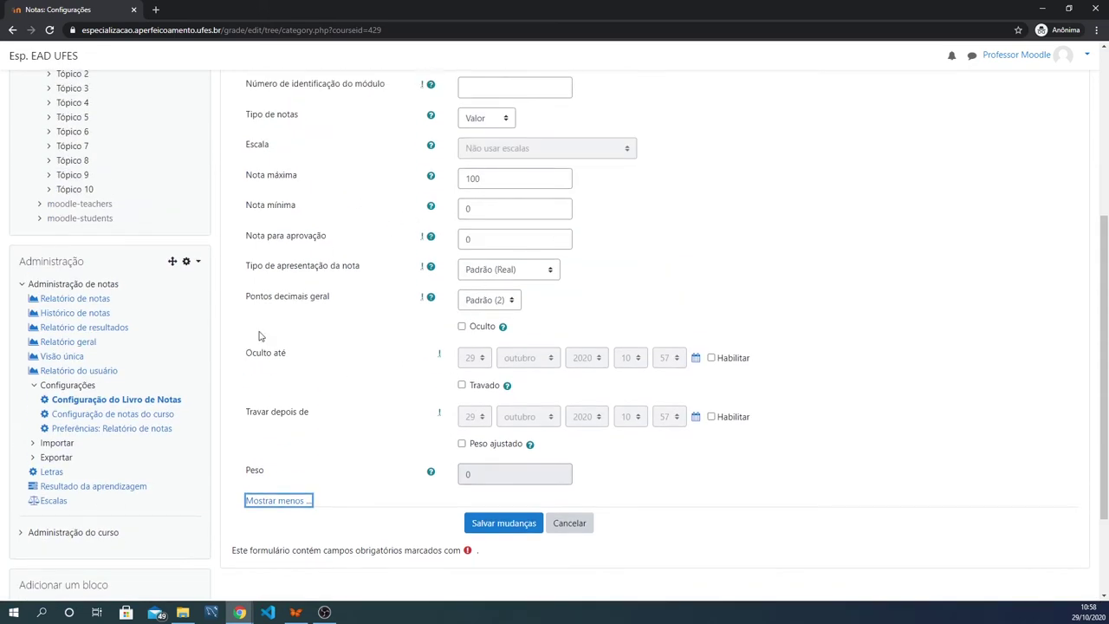
{"action": "left_click", "coordinate": [279, 501]}
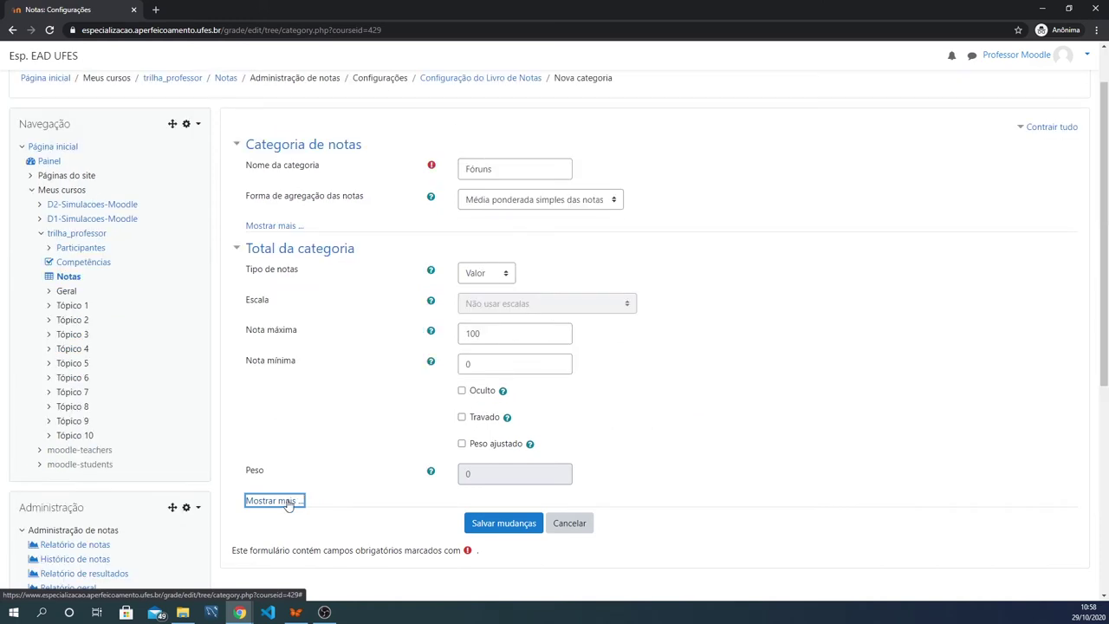
{"action": "left_click", "coordinate": [499, 526]}
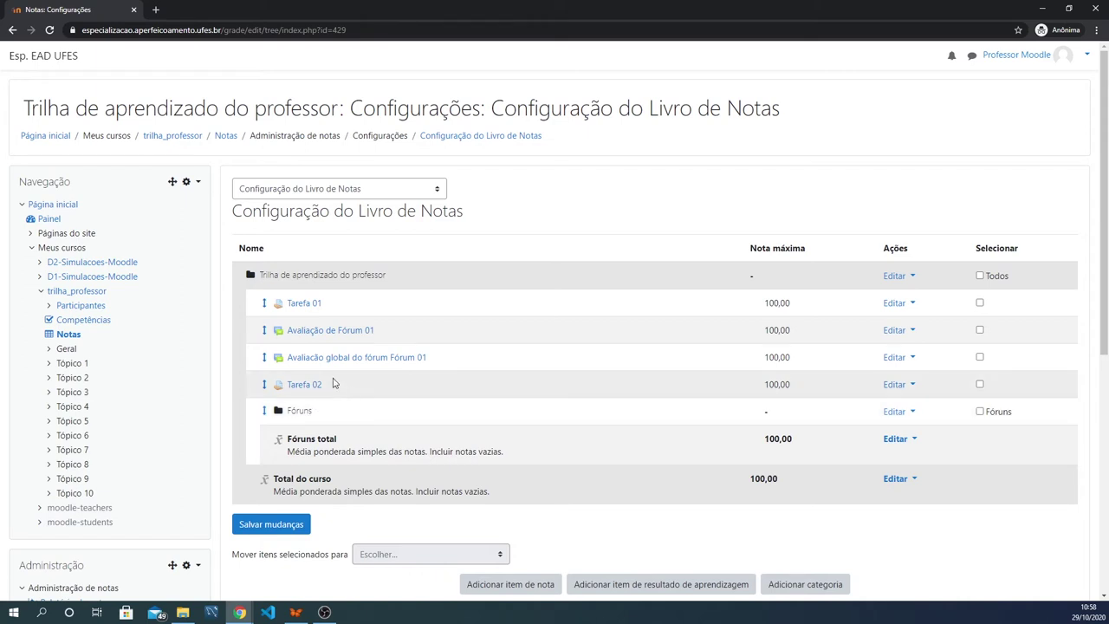
Step: Move the Avaliação de Fórum 01 and Avaliação global do fórum Fórum 01 grade items into the Fóruns category
{"action": "left_click", "coordinate": [265, 330]}
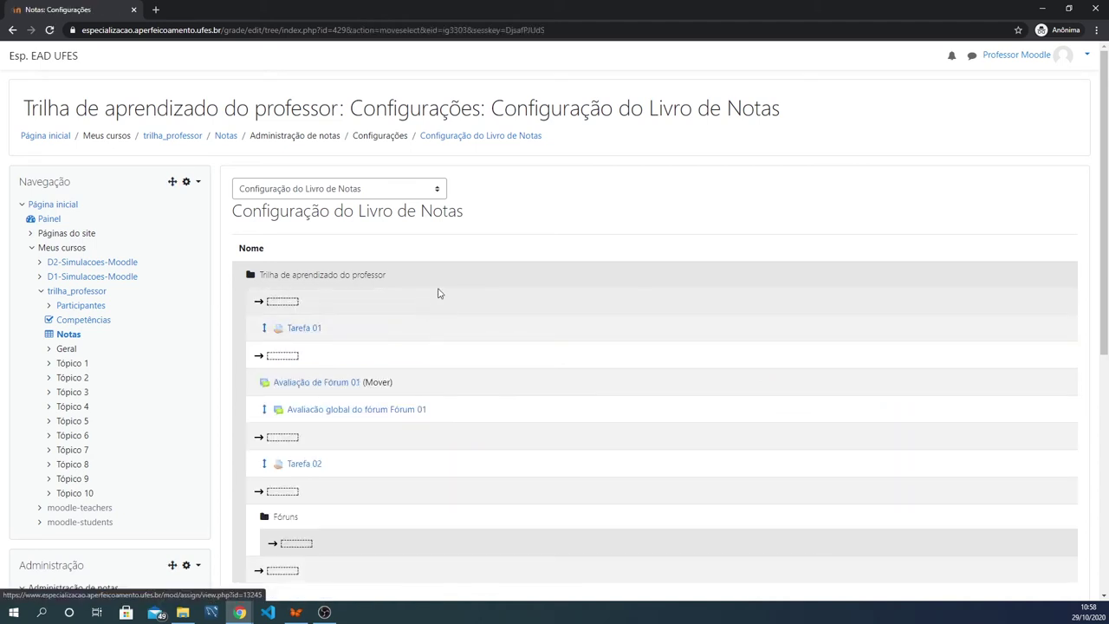
{"action": "scroll", "coordinate": [446, 286], "scroll_direction": "down", "scroll_amount": 1}
{"action": "scroll", "coordinate": [451, 283], "scroll_direction": "down", "scroll_amount": 1}
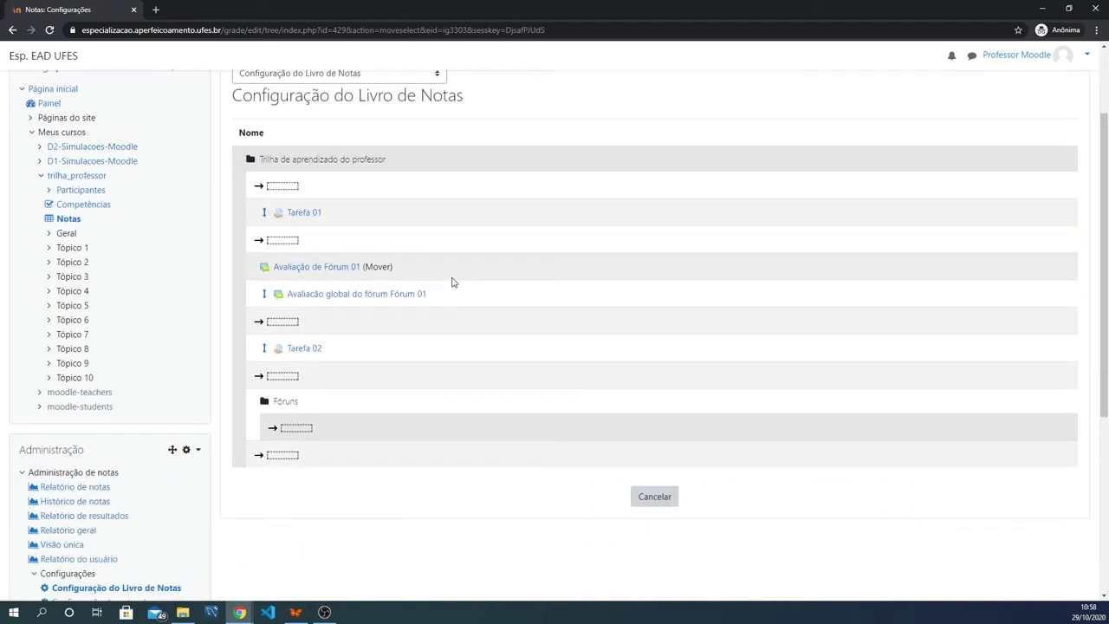
{"action": "left_click", "coordinate": [296, 429]}
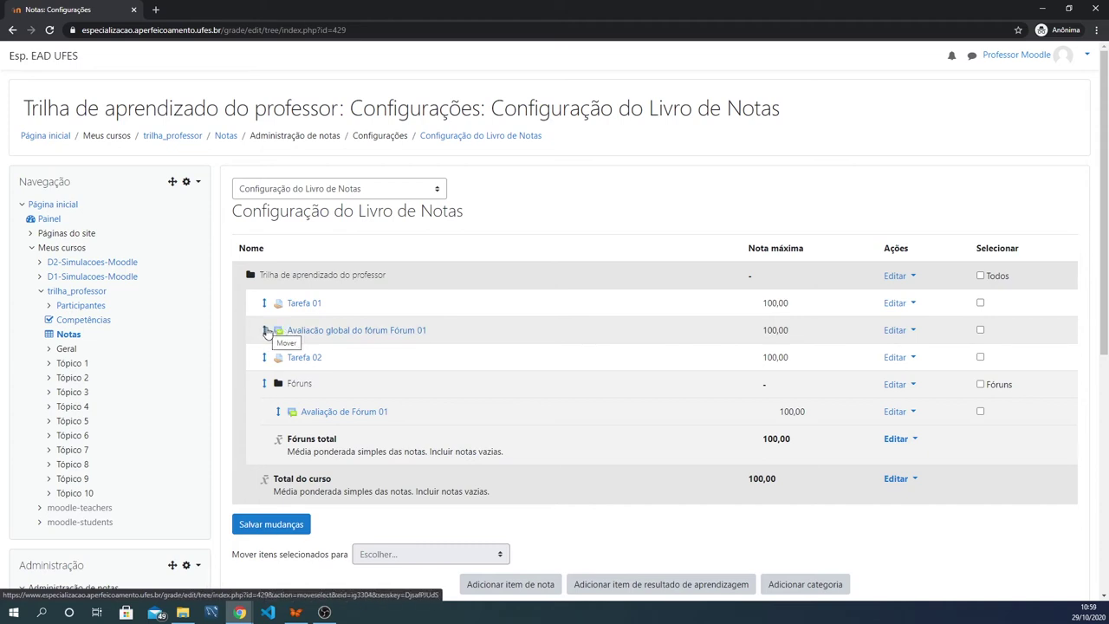
{"action": "left_click", "coordinate": [266, 332]}
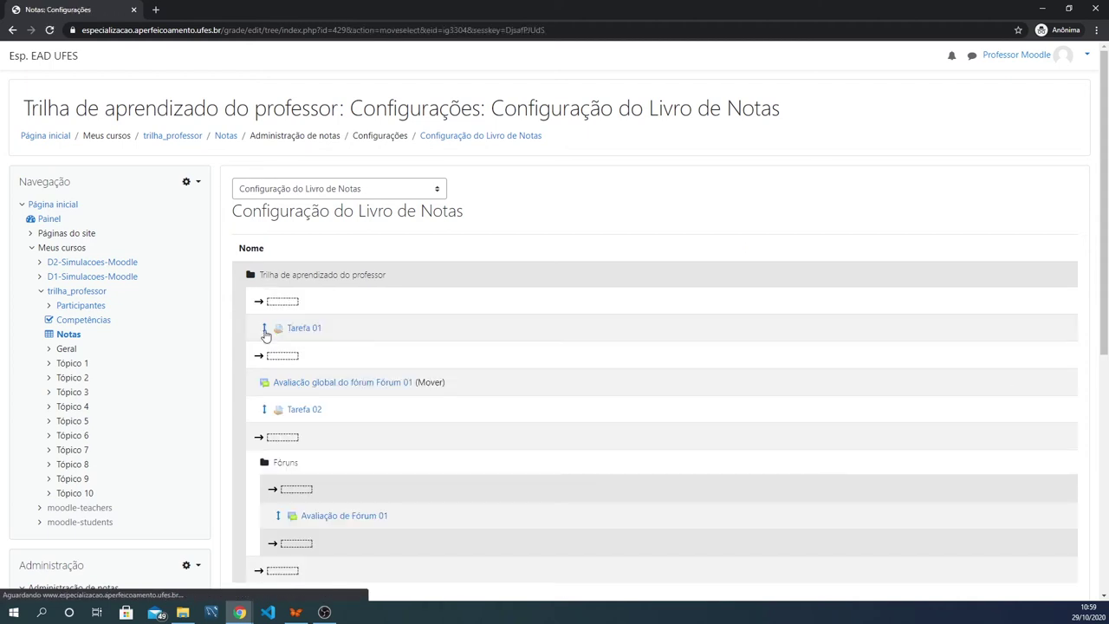
{"action": "scroll", "coordinate": [372, 318], "scroll_direction": "down", "scroll_amount": 2}
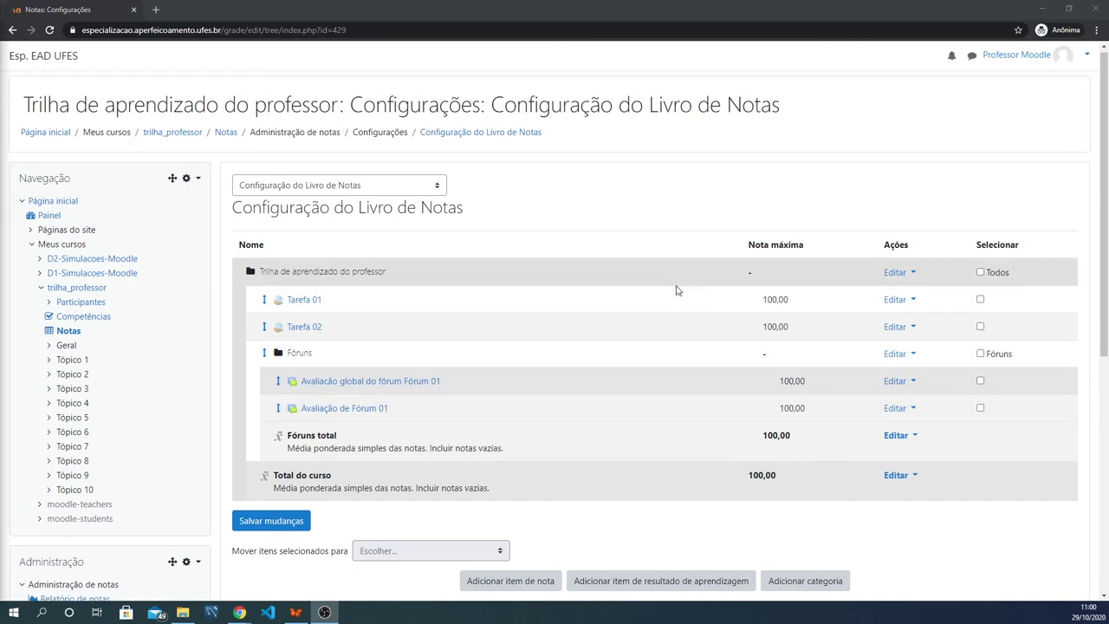
Step: Add a second grade category named "Tarefas" with its default category total settings and save it
{"action": "scroll", "coordinate": [693, 346], "scroll_direction": "down", "scroll_amount": 2}
{"action": "left_click", "coordinate": [804, 472]}
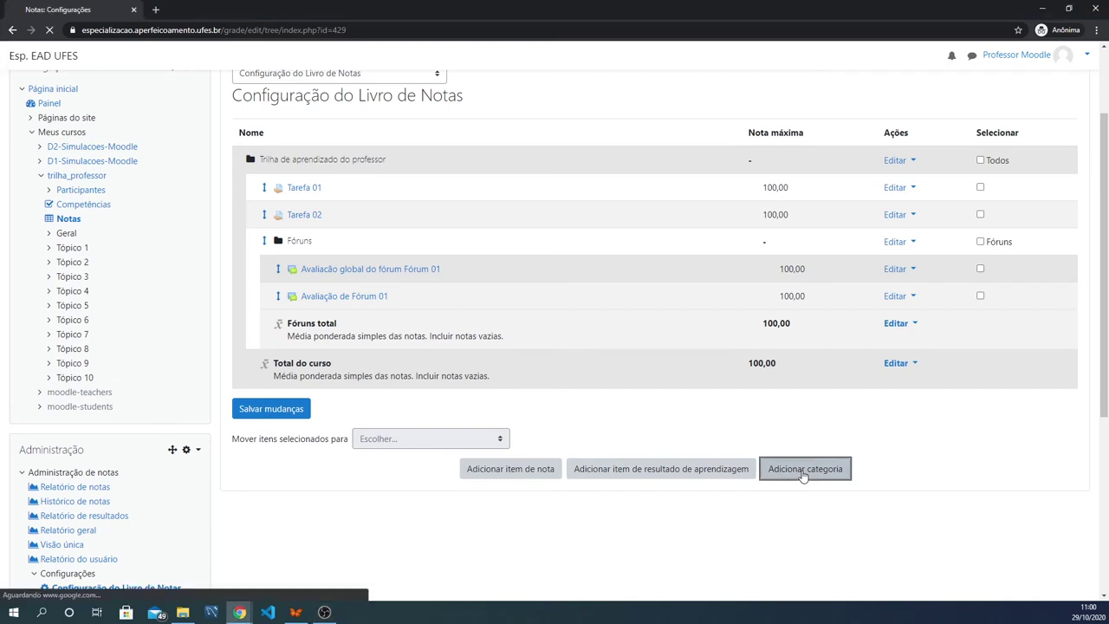
{"action": "left_click", "coordinate": [474, 227]}
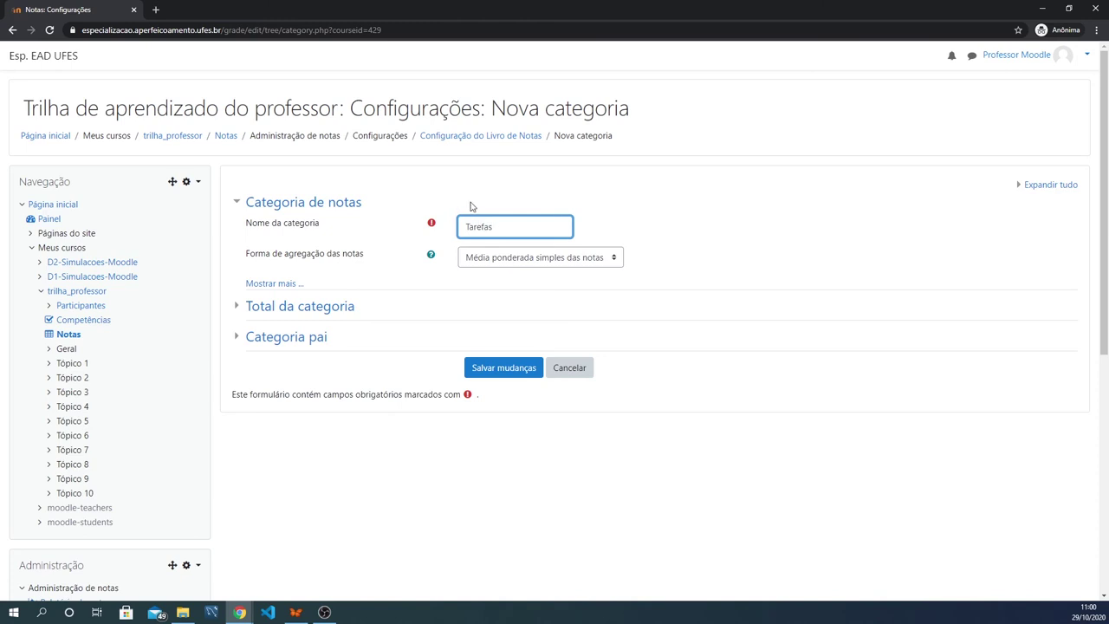
{"action": "left_click", "coordinate": [236, 308]}
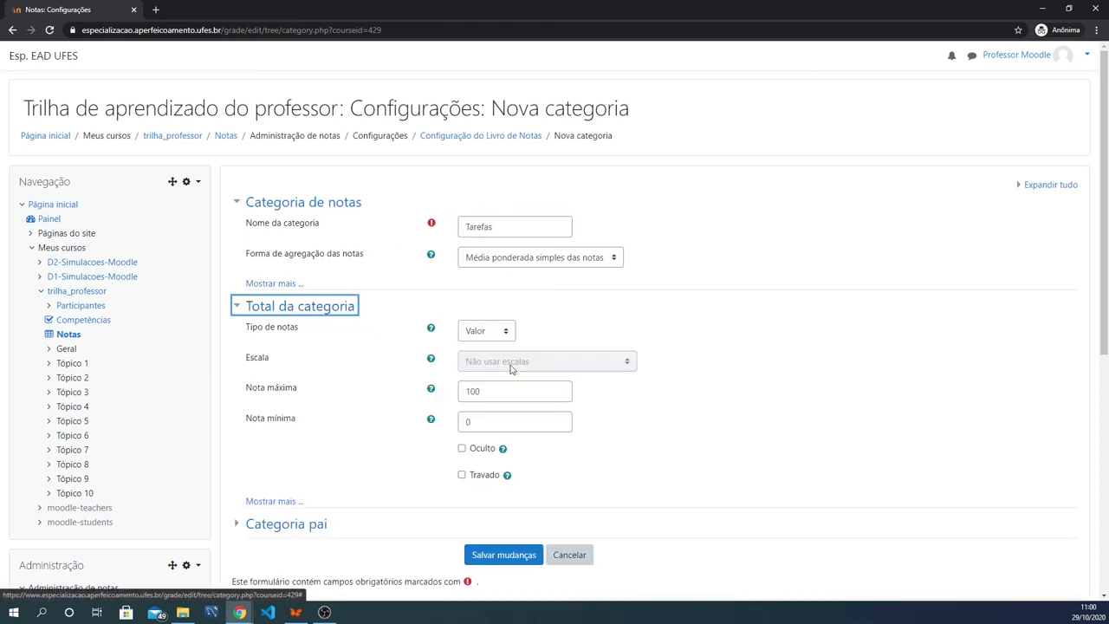
{"action": "scroll", "coordinate": [530, 377], "scroll_direction": "down", "scroll_amount": 1}
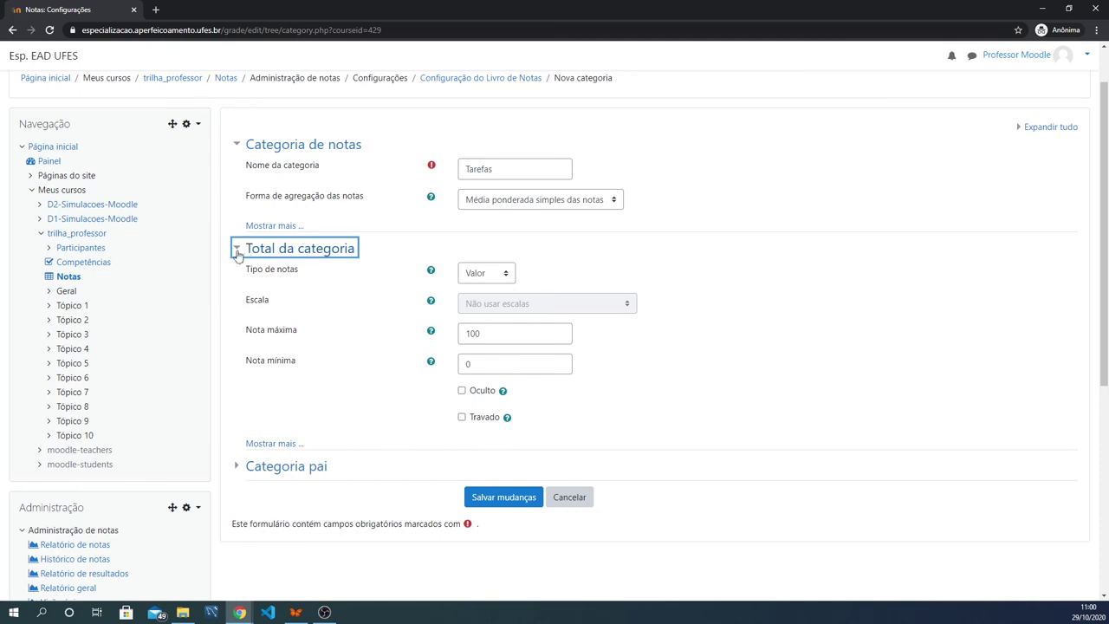
{"action": "left_click", "coordinate": [504, 496]}
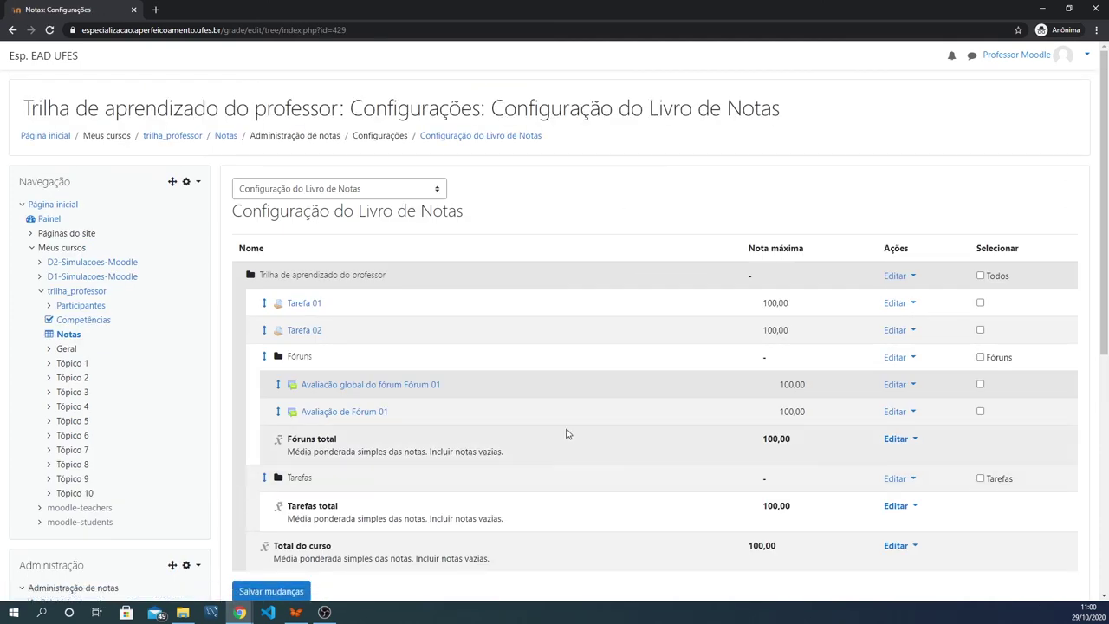
Step: Move the Tarefa 01 and Tarefa 02 grade items into the Tarefas category, with Tarefa 02 after Tarefa 01
{"action": "scroll", "coordinate": [528, 339], "scroll_direction": "down", "scroll_amount": 2}
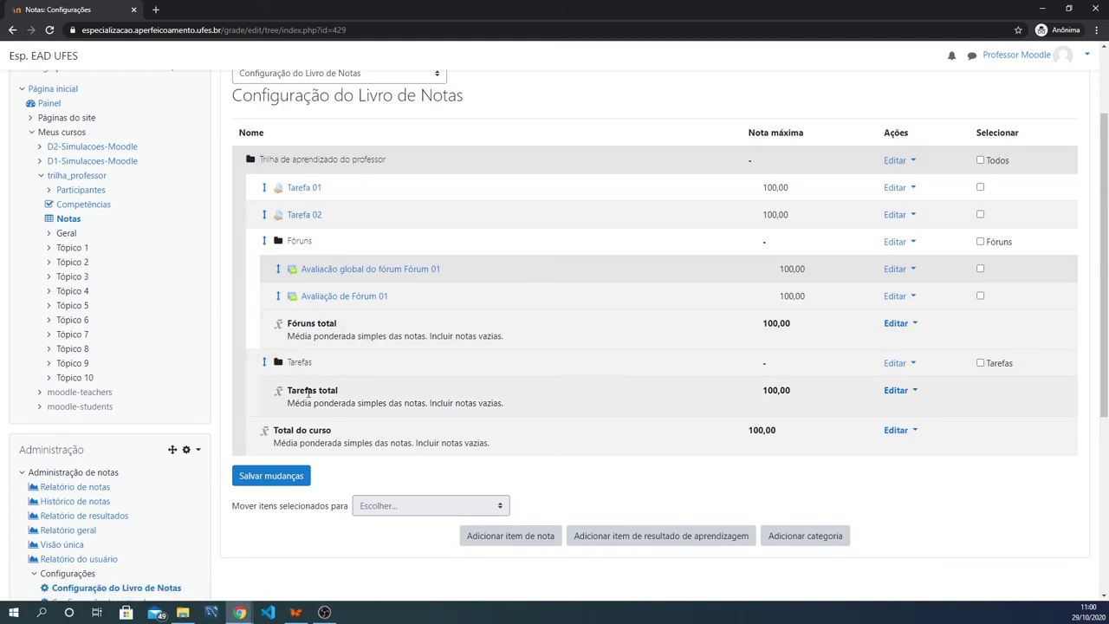
{"action": "left_click", "coordinate": [267, 189]}
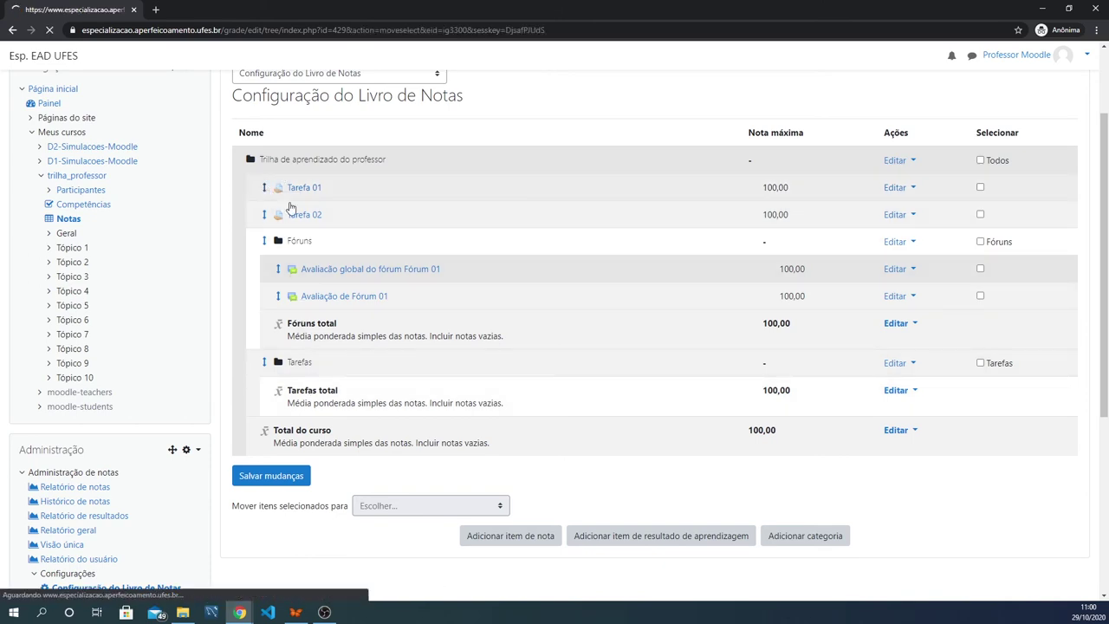
{"action": "scroll", "coordinate": [485, 288], "scroll_direction": "down", "scroll_amount": 3}
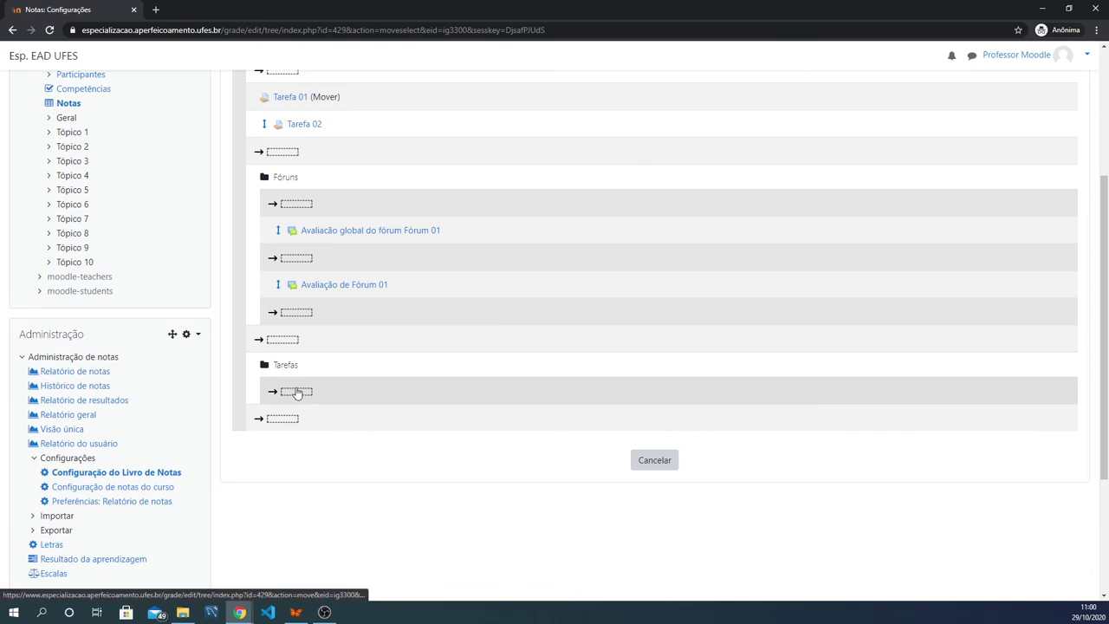
{"action": "left_click", "coordinate": [296, 392]}
{"action": "scroll", "coordinate": [341, 292], "scroll_direction": "down", "scroll_amount": 1}
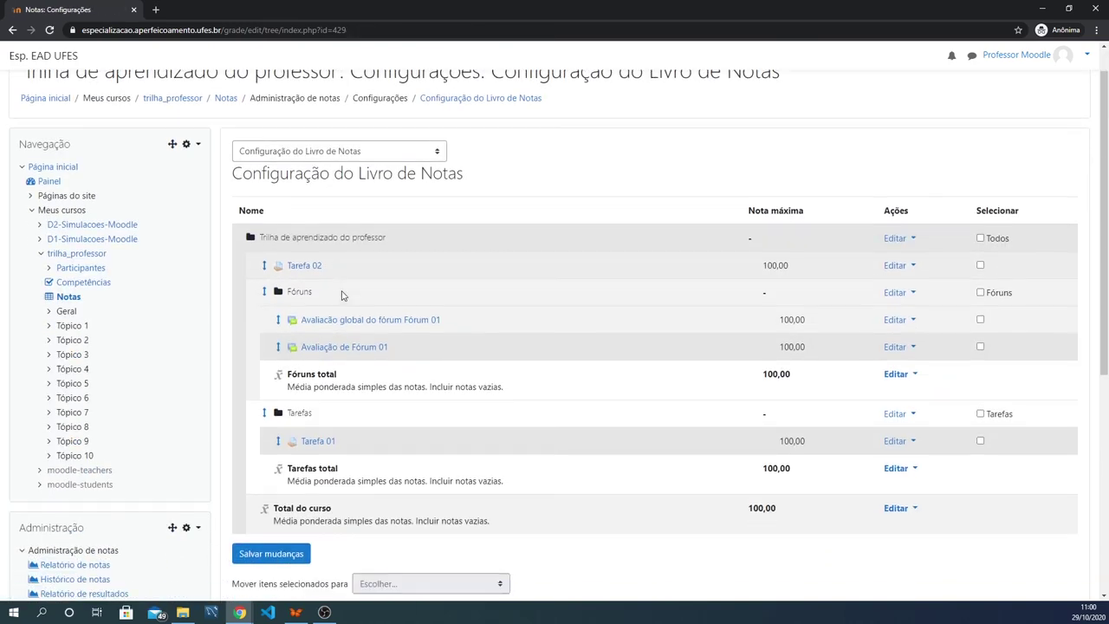
{"action": "left_click", "coordinate": [265, 246]}
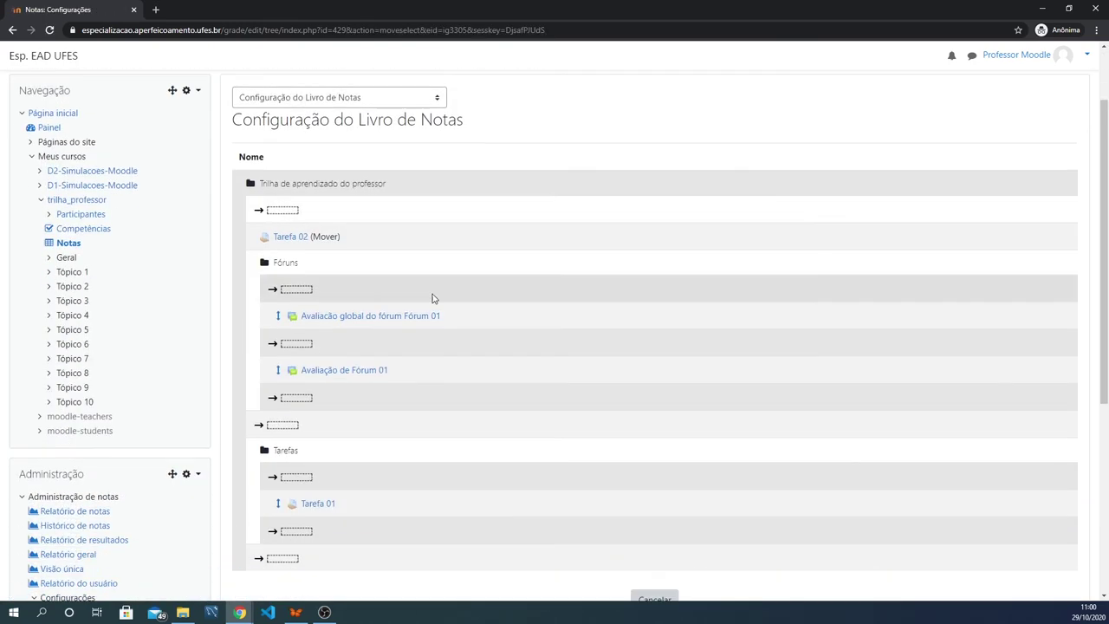
{"action": "scroll", "coordinate": [361, 390], "scroll_direction": "down", "scroll_amount": 2}
{"action": "left_click", "coordinate": [303, 394]}
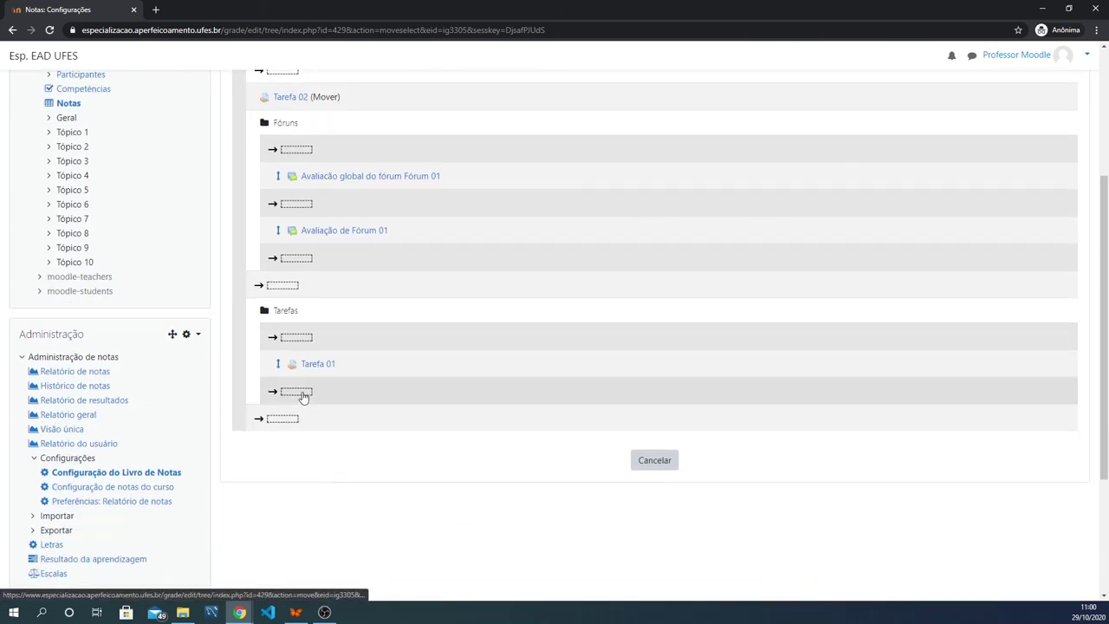
Step: Move the Tarefas category above the Fóruns category at the start of the course gradebook
{"action": "scroll", "coordinate": [446, 334], "scroll_direction": "down", "scroll_amount": 1}
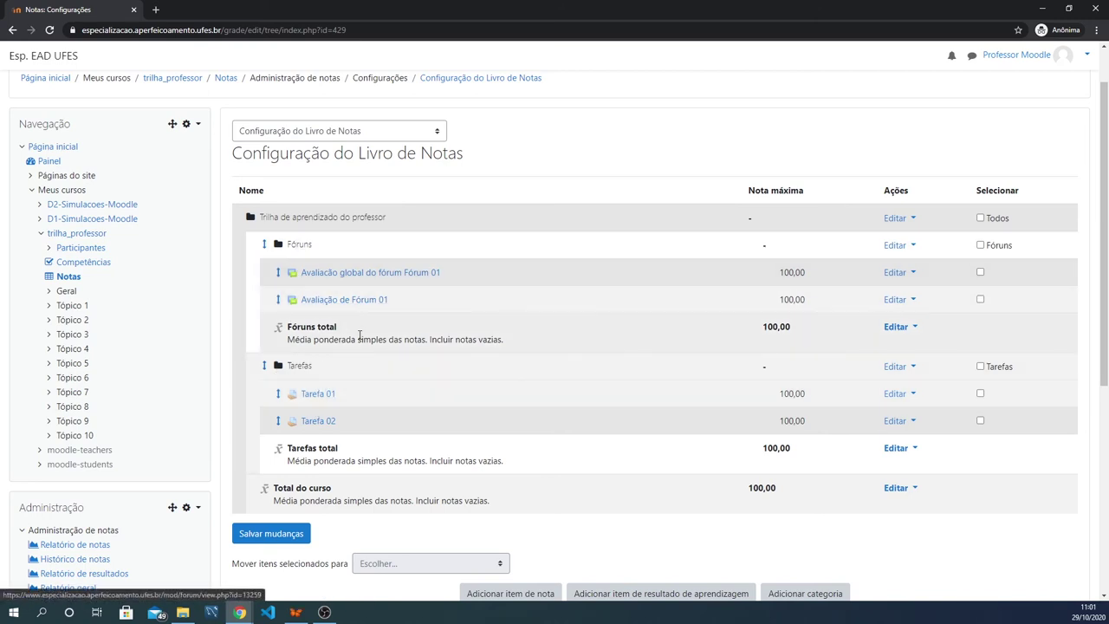
{"action": "left_click", "coordinate": [264, 369]}
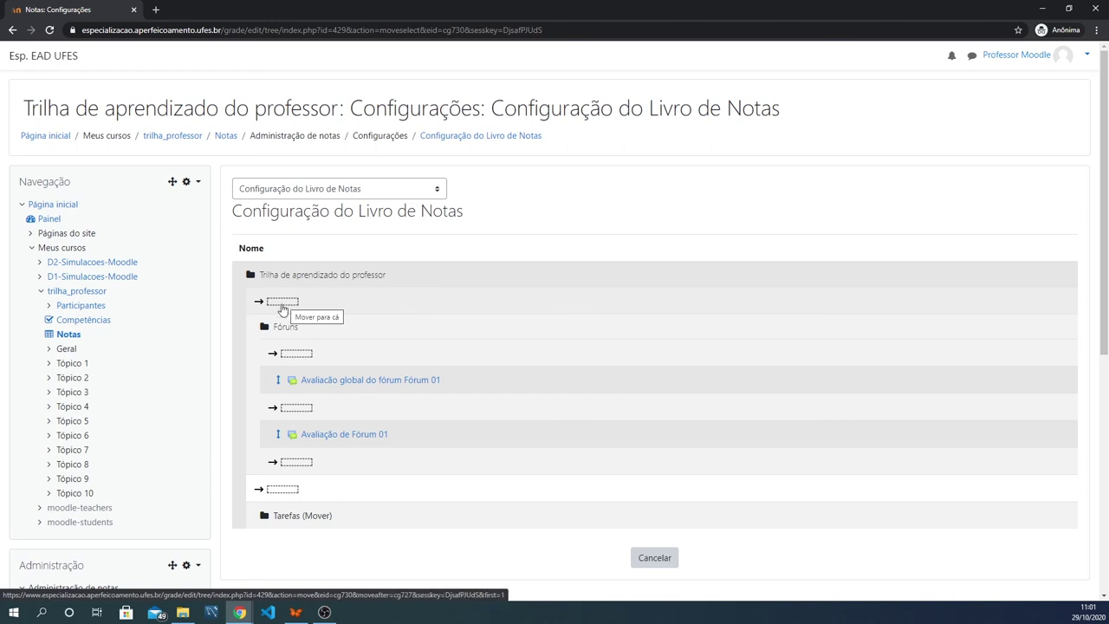
{"action": "left_click", "coordinate": [284, 302]}
Step: Edit the Fóruns category's settings to use Maior nota as its grade aggregation method and save the changes
{"action": "scroll", "coordinate": [520, 312], "scroll_direction": "down", "scroll_amount": 2}
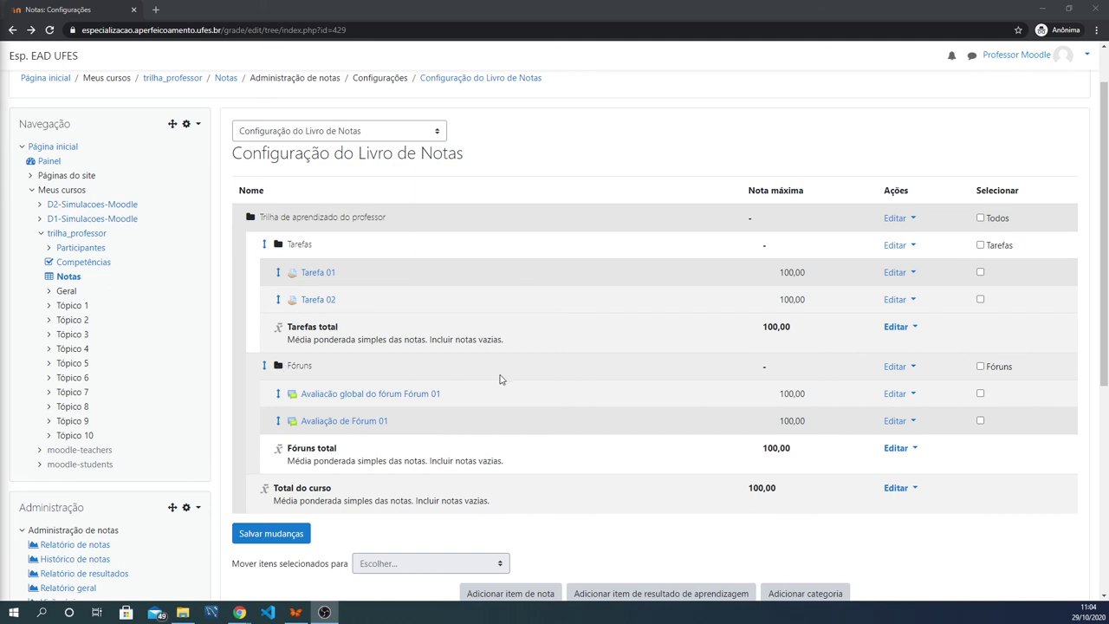
{"action": "left_click", "coordinate": [915, 368]}
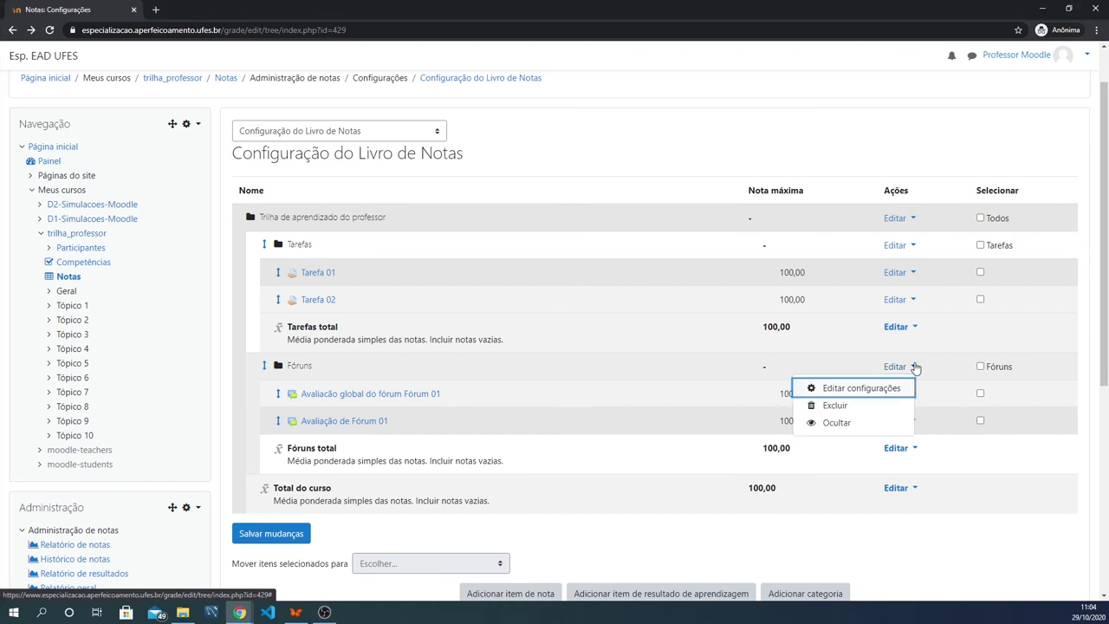
{"action": "left_click", "coordinate": [873, 391]}
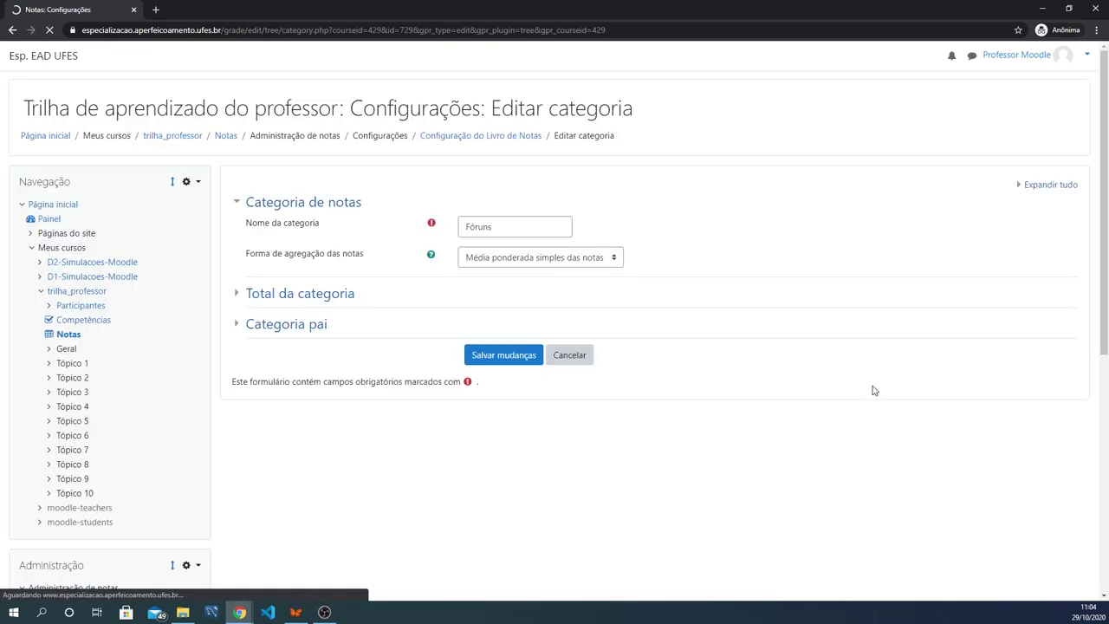
{"action": "left_click", "coordinate": [511, 227]}
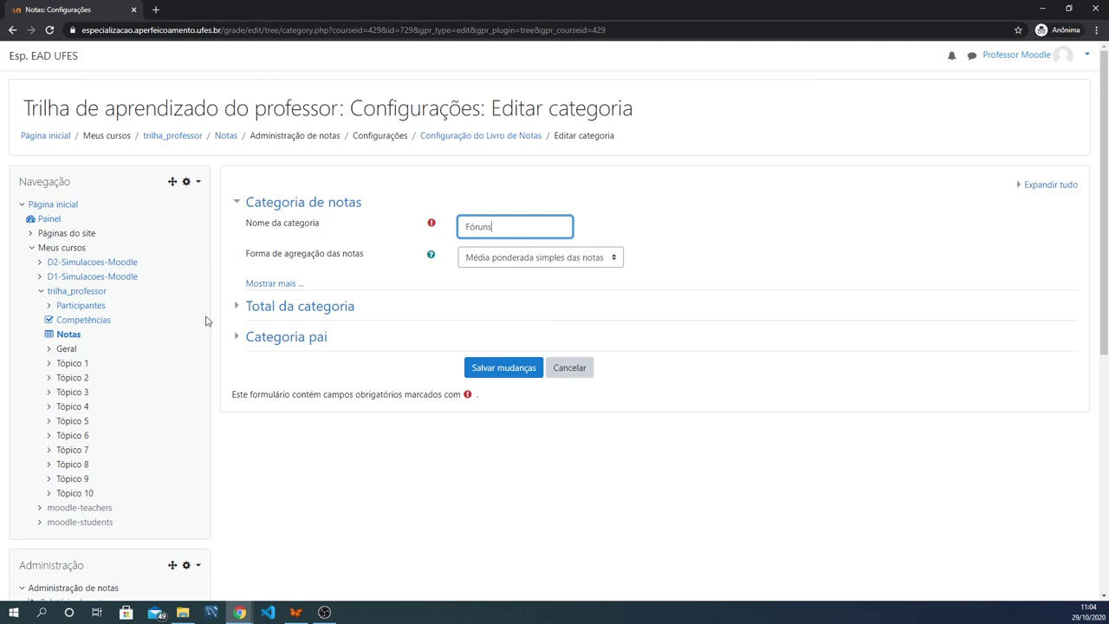
{"action": "left_click", "coordinate": [234, 310]}
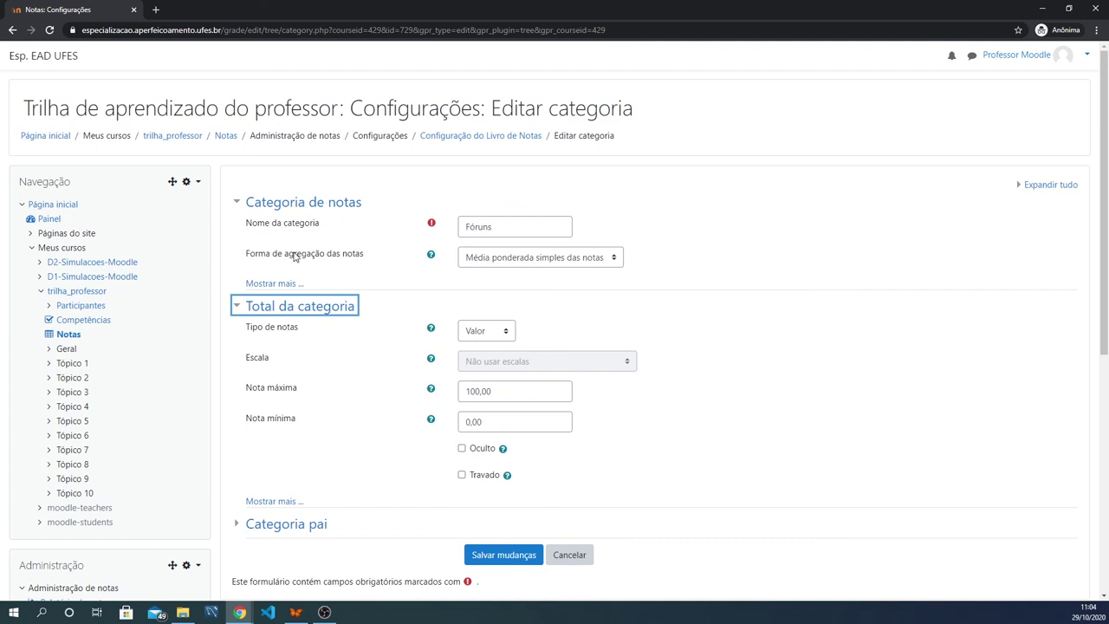
{"action": "left_click", "coordinate": [576, 260]}
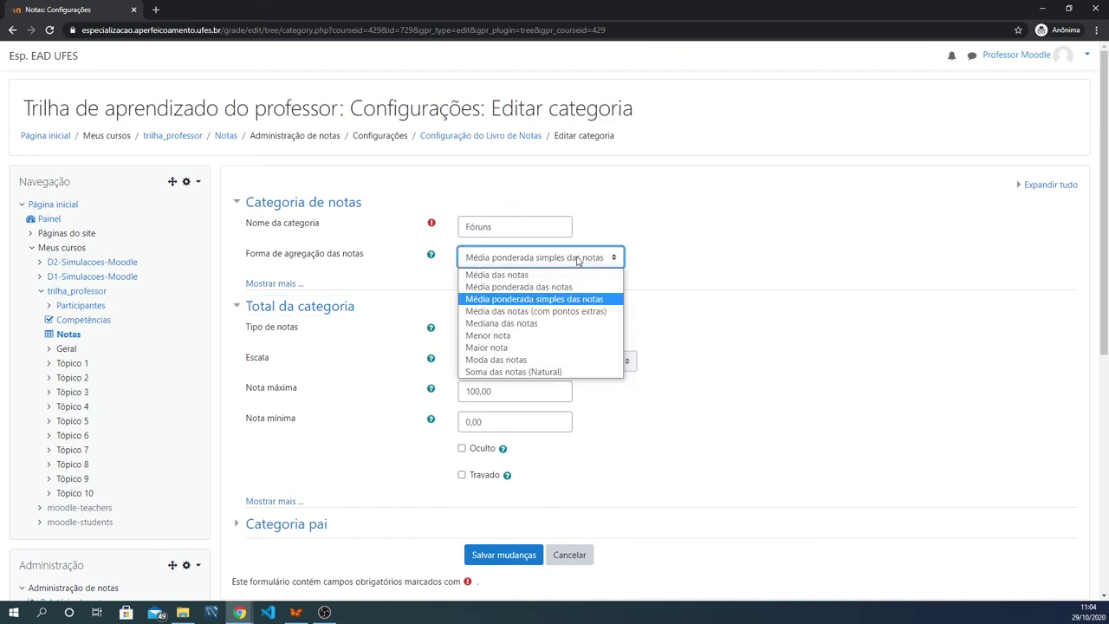
{"action": "left_click", "coordinate": [529, 348]}
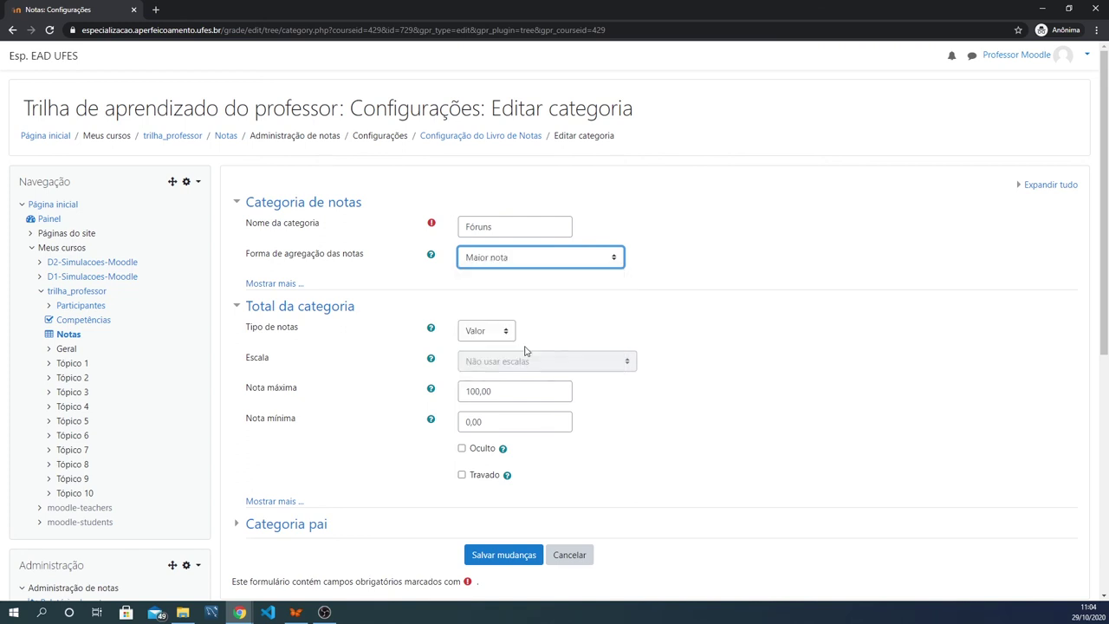
{"action": "left_click", "coordinate": [506, 555]}
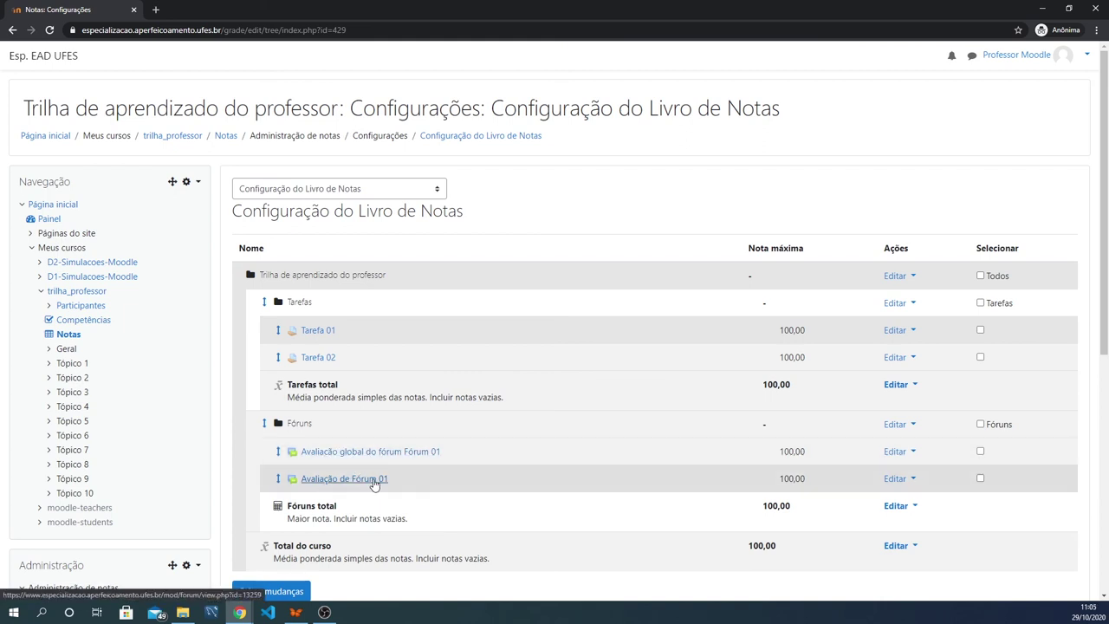
Step: Save the gradebook setup and open the grader report (Relatório de notas) to examine the category and course totals
{"action": "scroll", "coordinate": [565, 386], "scroll_direction": "down", "scroll_amount": 1}
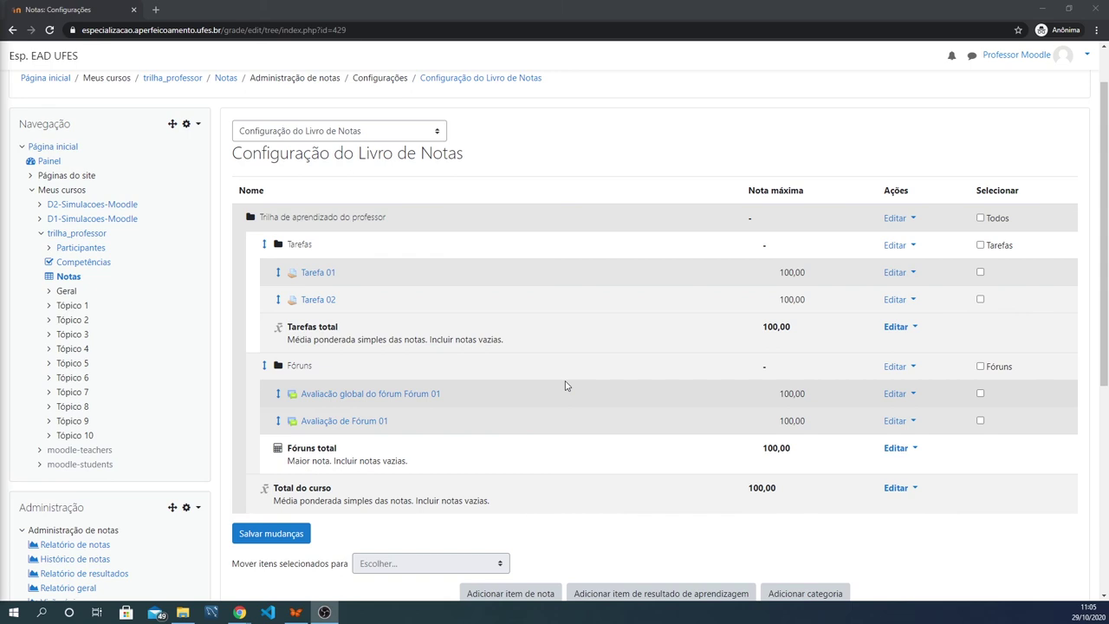
{"action": "left_click", "coordinate": [260, 536]}
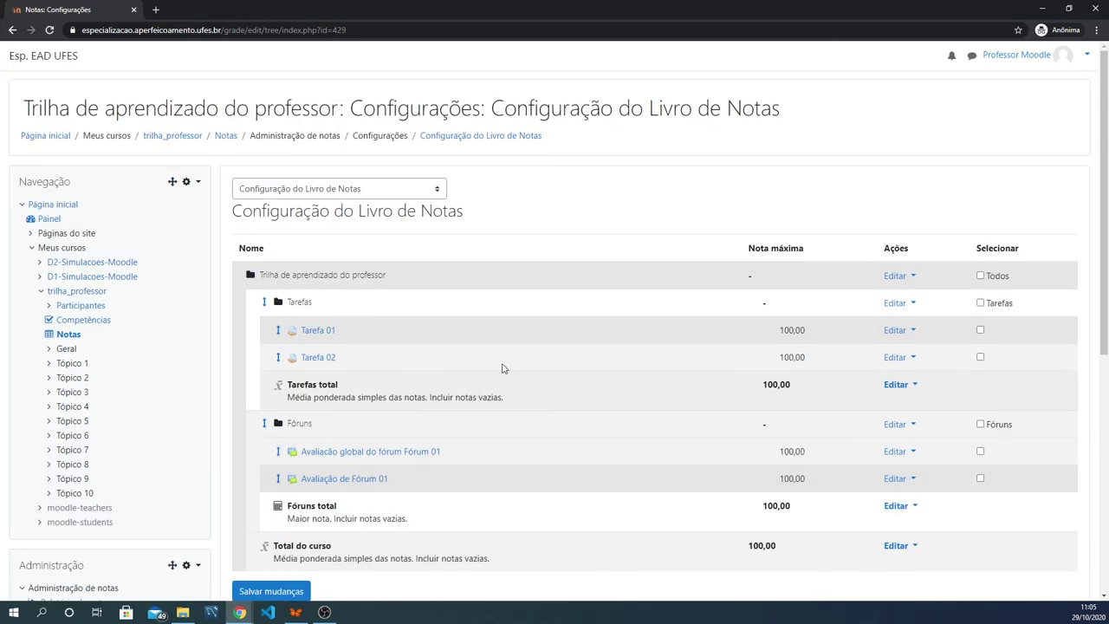
{"action": "left_click", "coordinate": [402, 190]}
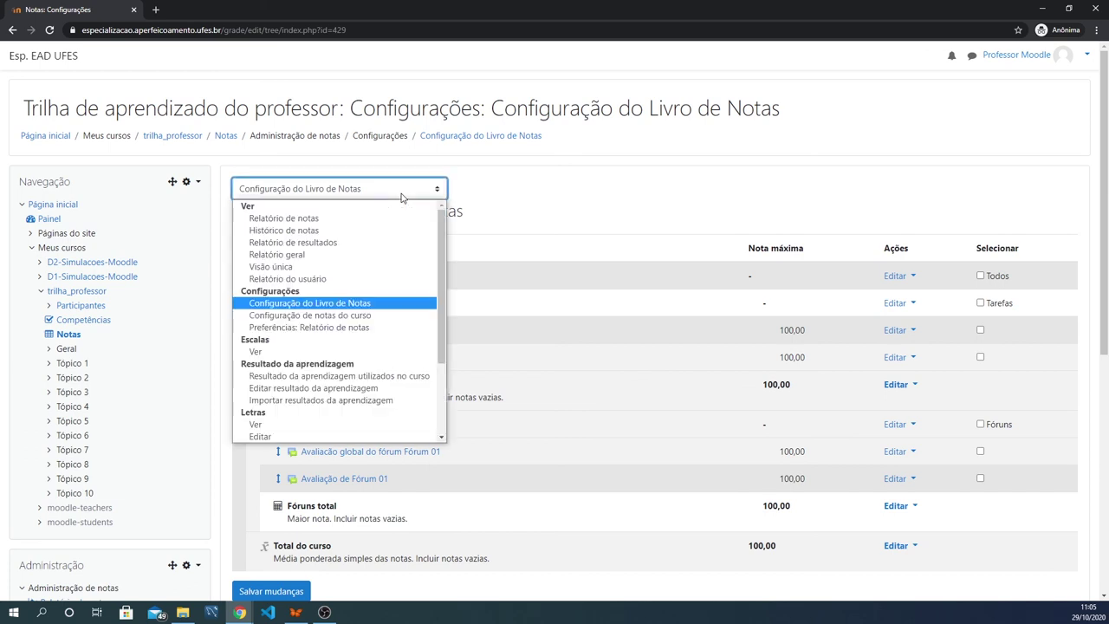
{"action": "left_click", "coordinate": [353, 218]}
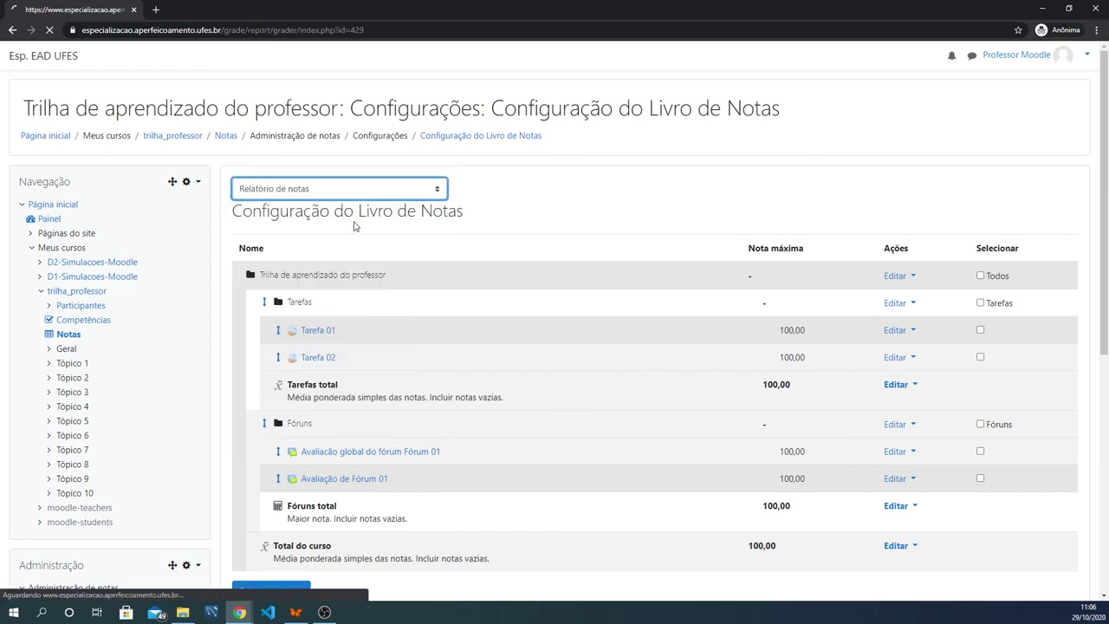
{"action": "left_click_drag", "start_coordinate": [433, 598], "coordinate": [537, 601]}
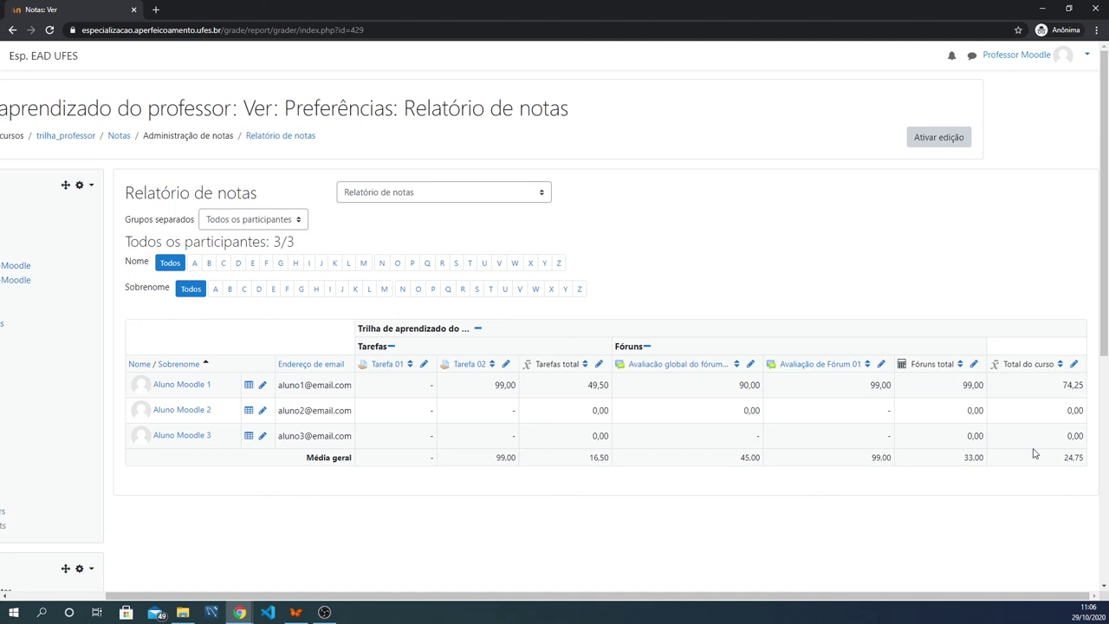
{"action": "key", "text": "alt+Tab"}
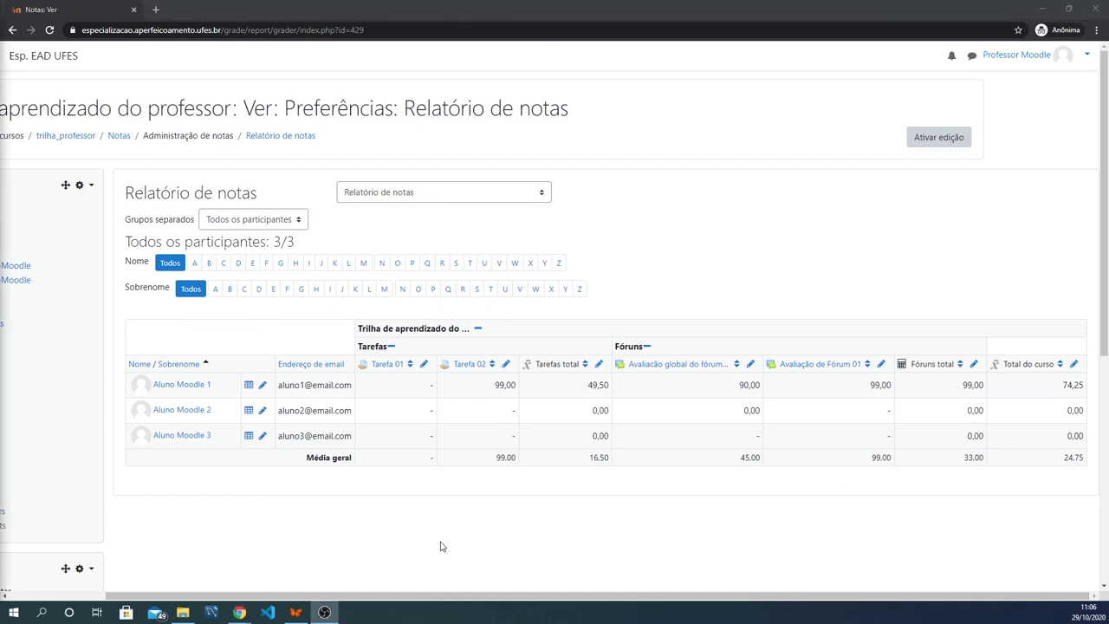